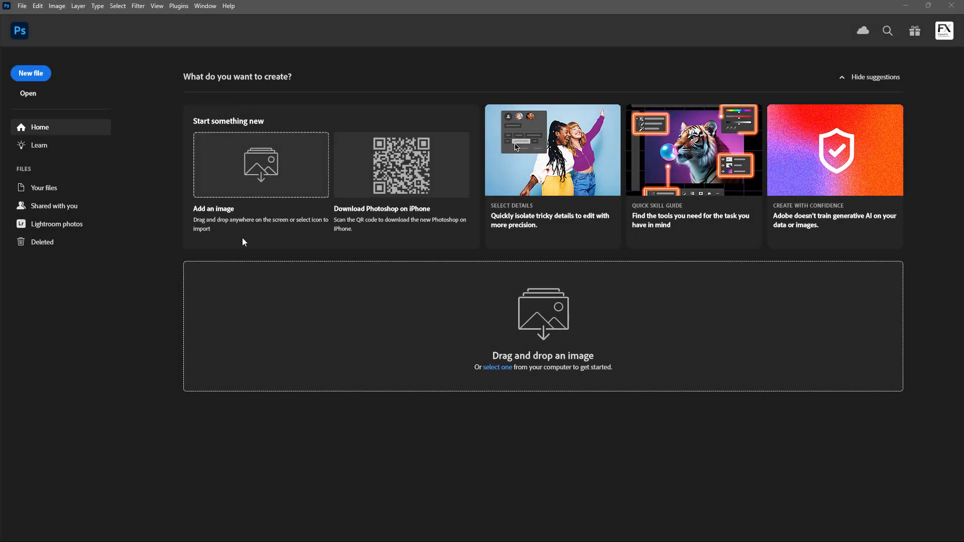
Create a new document from the recent 1360 x 800 px preset at 72 ppi.
{"action": "left_click", "coordinate": [22, 6]}
{"action": "left_click", "coordinate": [27, 19]}
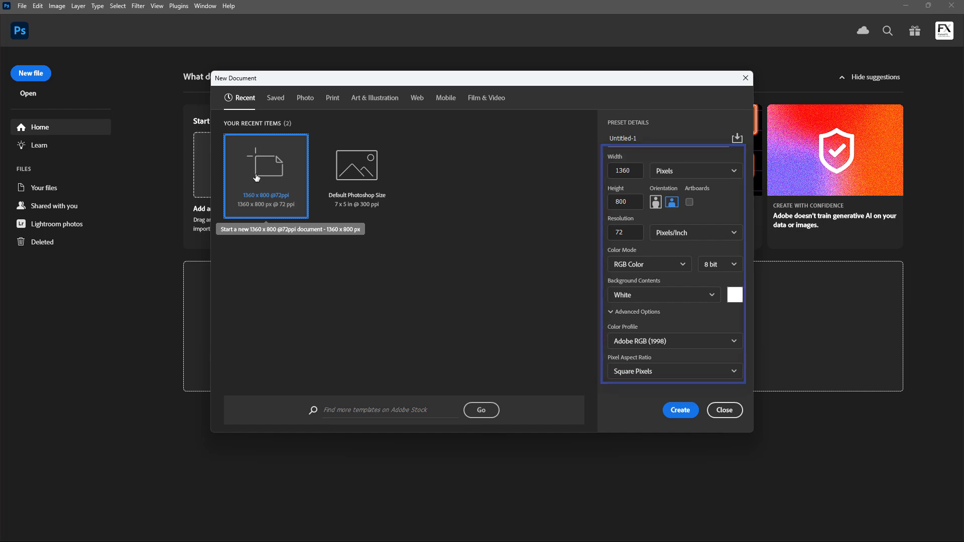
{"action": "double_click", "coordinate": [256, 177]}
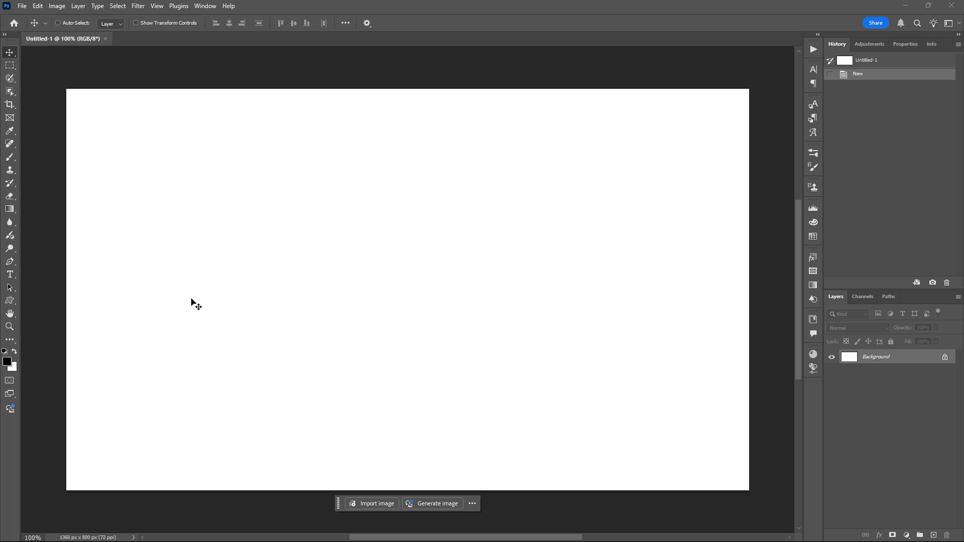
Add the text "Fame" to the canvas in Altesse Std at 400 pt.
{"action": "left_click", "coordinate": [10, 275]}
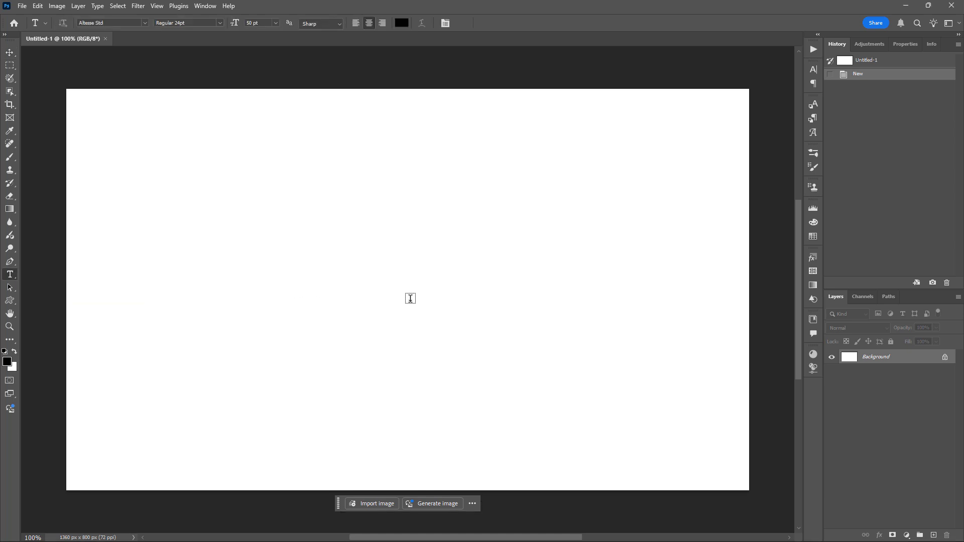
{"action": "left_click", "coordinate": [411, 299]}
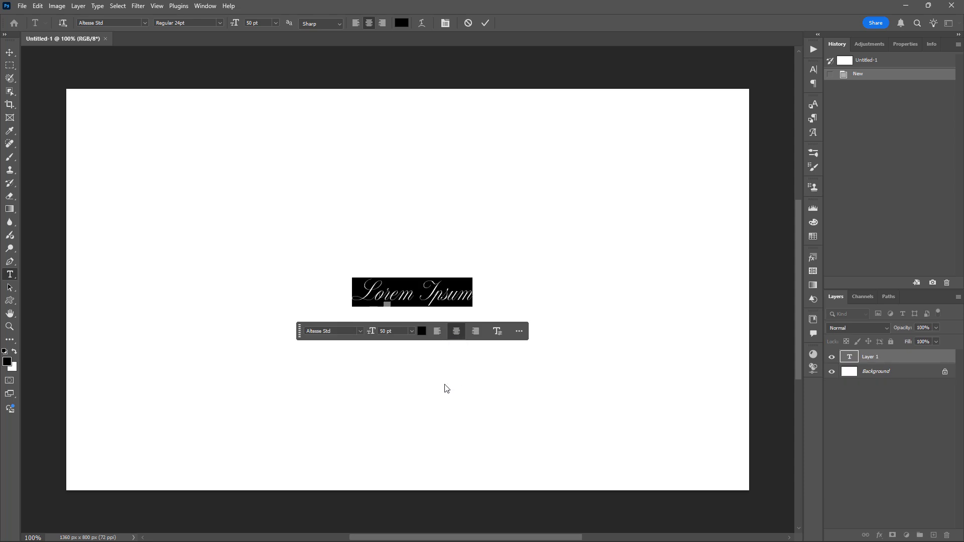
{"action": "left_click", "coordinate": [361, 333]}
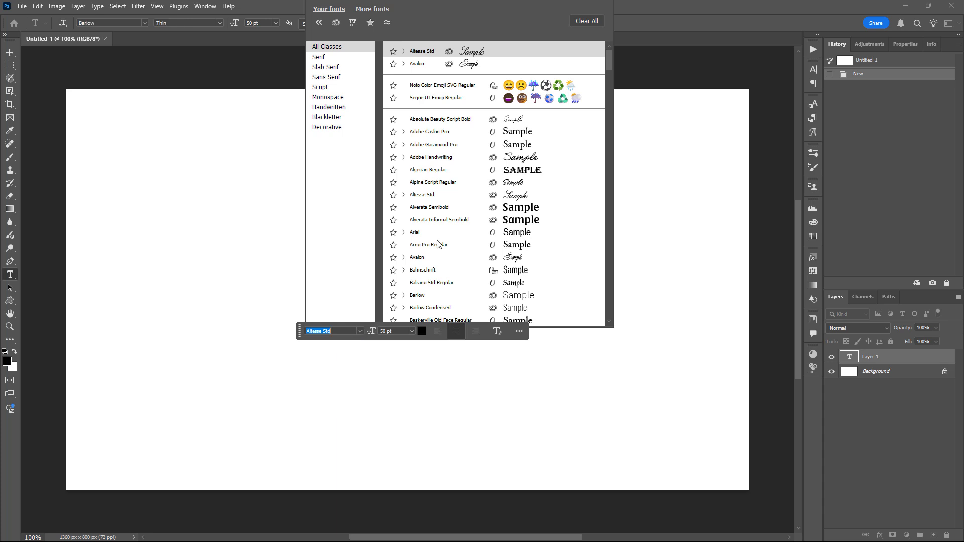
{"action": "left_click", "coordinate": [425, 55]}
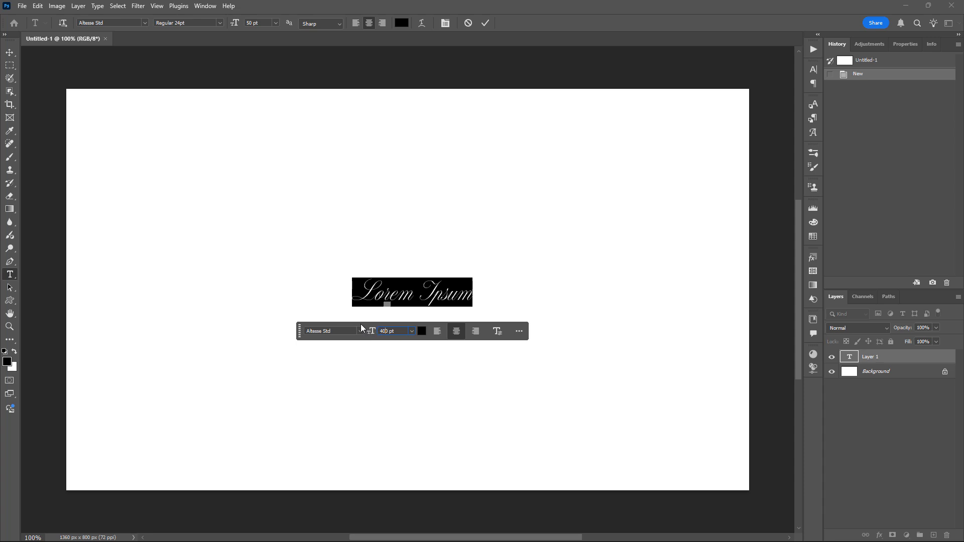
{"action": "key", "text": "Return"}
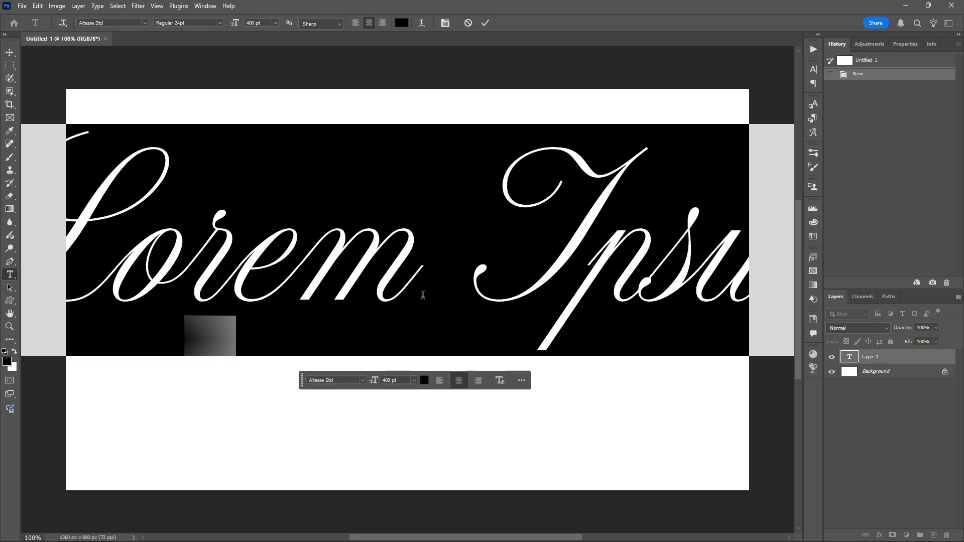
{"action": "type", "text": "F"}
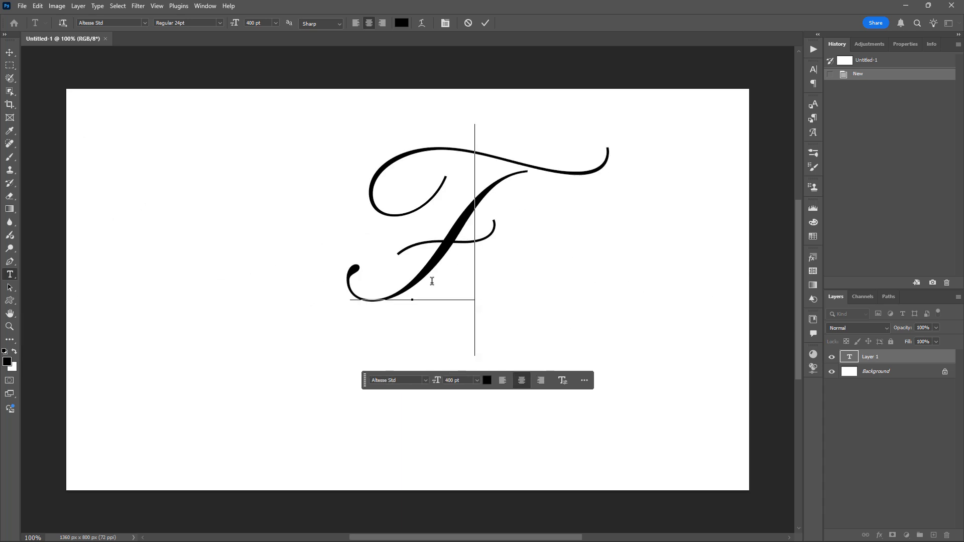
{"action": "type", "text": "ame"}
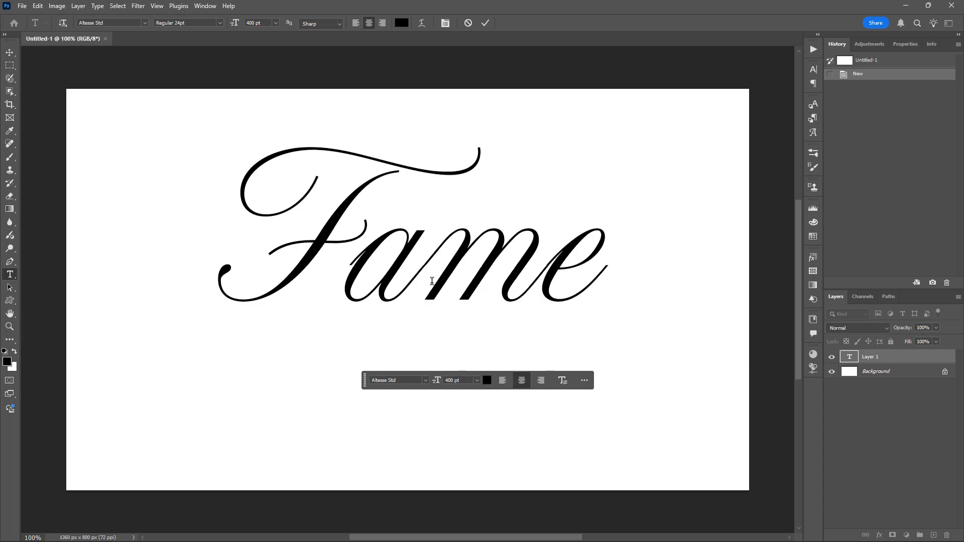
{"action": "key", "text": "ctrl+Return"}
Move the text down to the middle of the canvas and convert its layer to a smart object.
{"action": "key", "text": "v"}
{"action": "left_click_drag", "start_coordinate": [432, 323], "coordinate": [433, 390]}
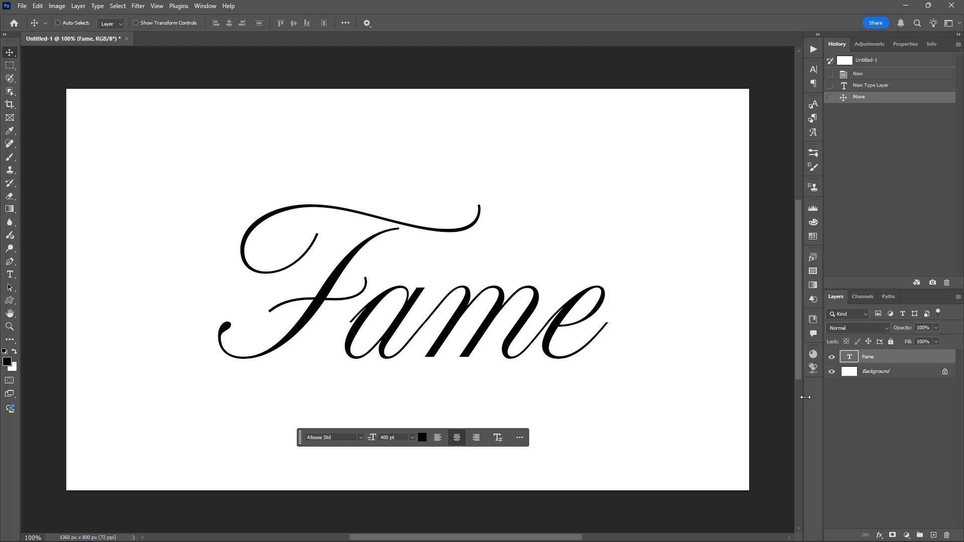
{"action": "right_click", "coordinate": [877, 359]}
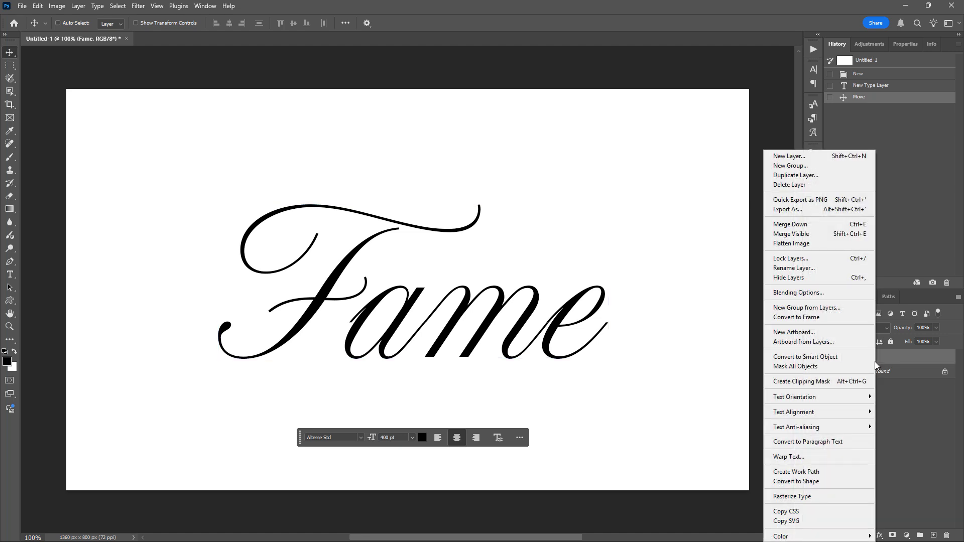
{"action": "left_click", "coordinate": [848, 360]}
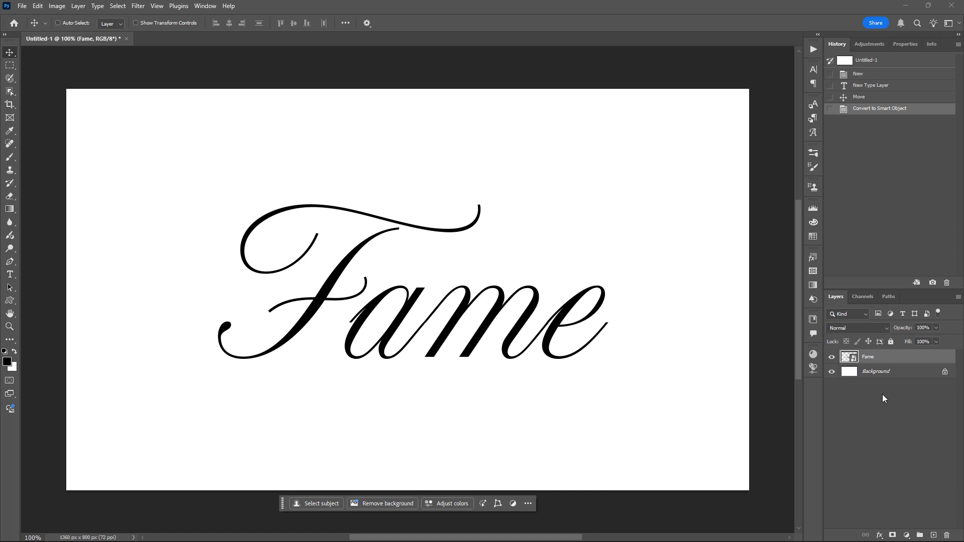
Duplicate the Fame smart object layer twice.
{"action": "key", "text": "ctrl"}
{"action": "key", "text": "ctrl+j"}
{"action": "key", "text": "ctrl+j"}
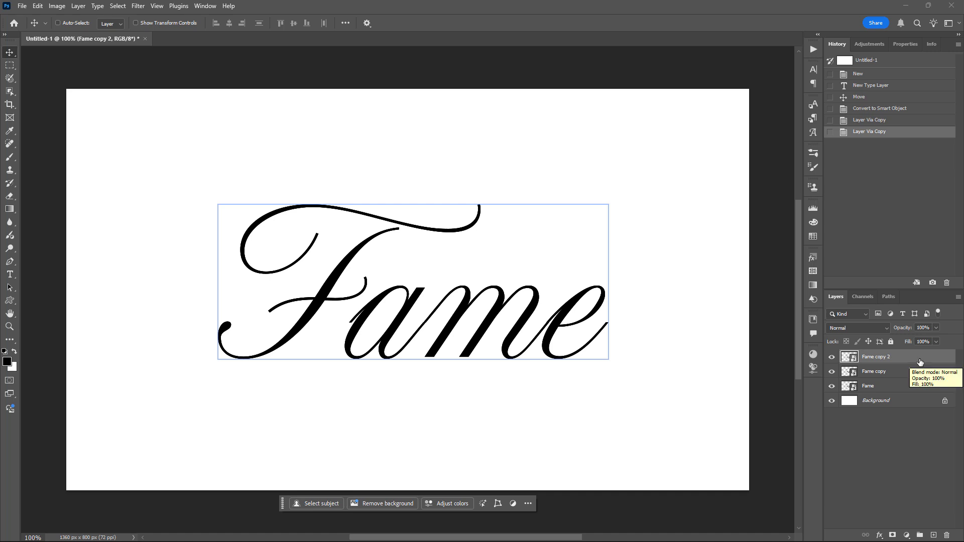
Rename the three Fame layers from top to bottom as "text", "shadow 1" and "shadow 2".
{"action": "double_click", "coordinate": [876, 358]}
{"action": "type", "text": "text"}
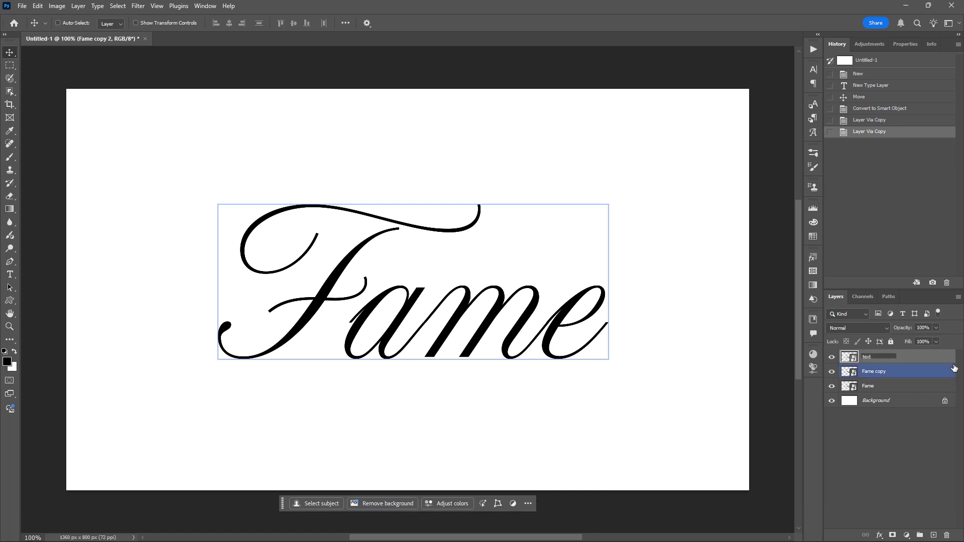
{"action": "key", "text": "Return"}
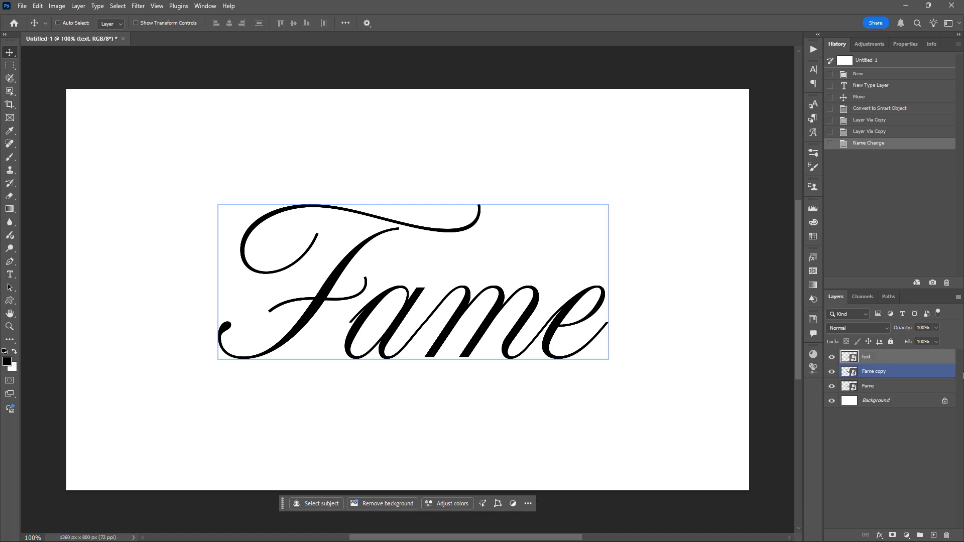
{"action": "double_click", "coordinate": [875, 371]}
{"action": "type", "text": "shadow 1"}
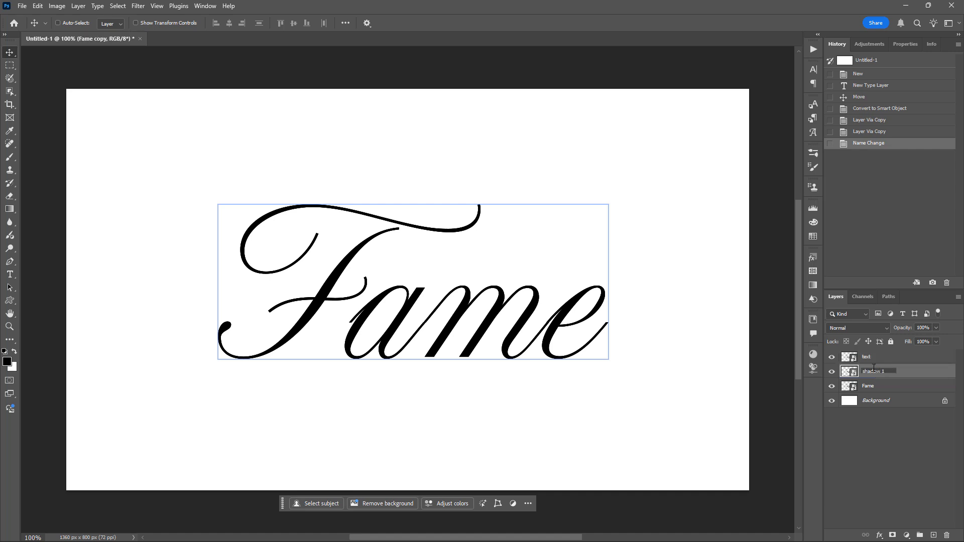
{"action": "key", "text": "Return"}
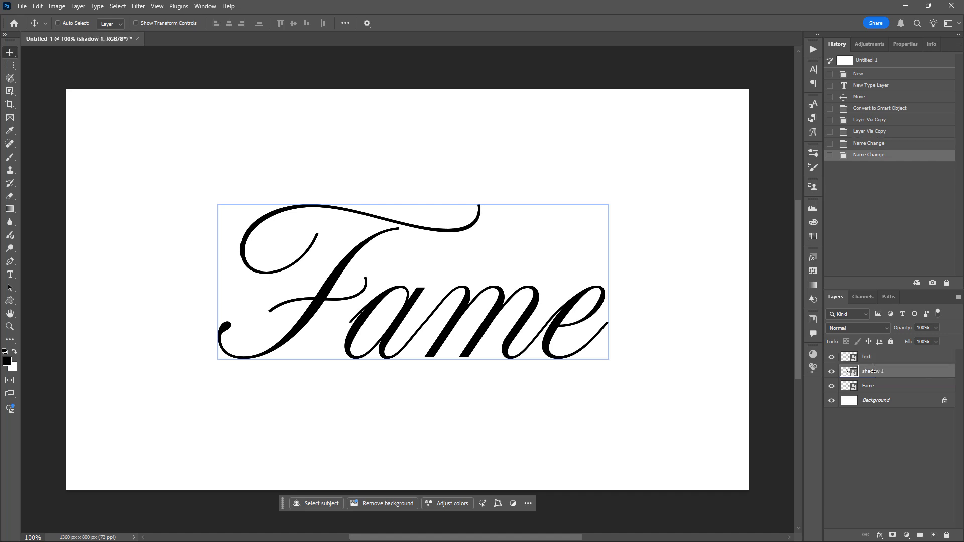
{"action": "double_click", "coordinate": [869, 385]}
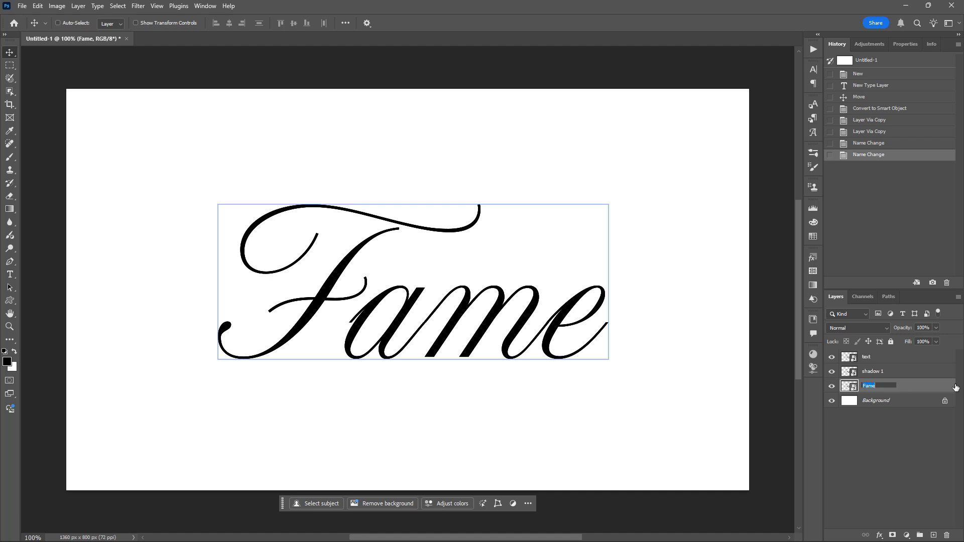
{"action": "type", "text": "shadow 2"}
{"action": "key", "text": "Return"}
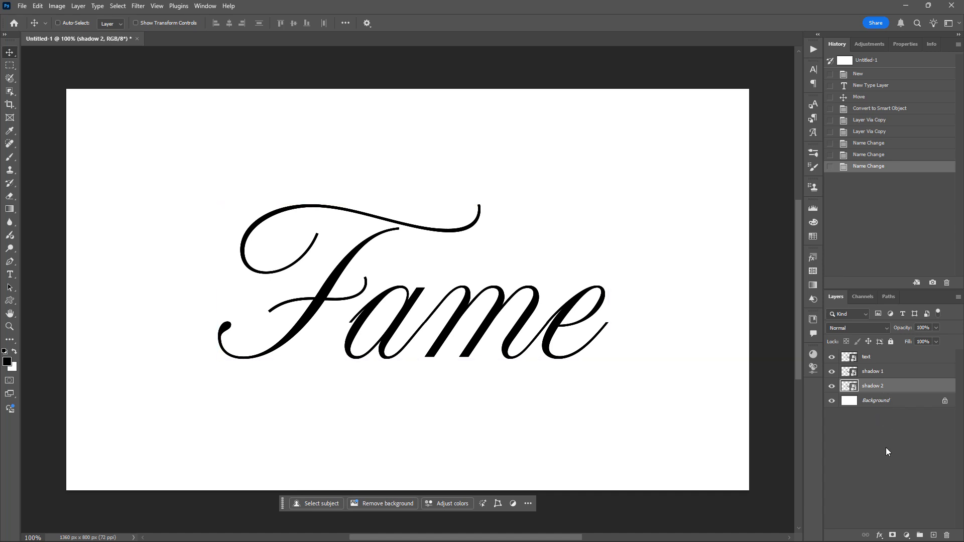
Add a linear black-to-transparent gradient fill layer above the Background, with its angle set to 135°.
{"action": "left_click", "coordinate": [881, 403]}
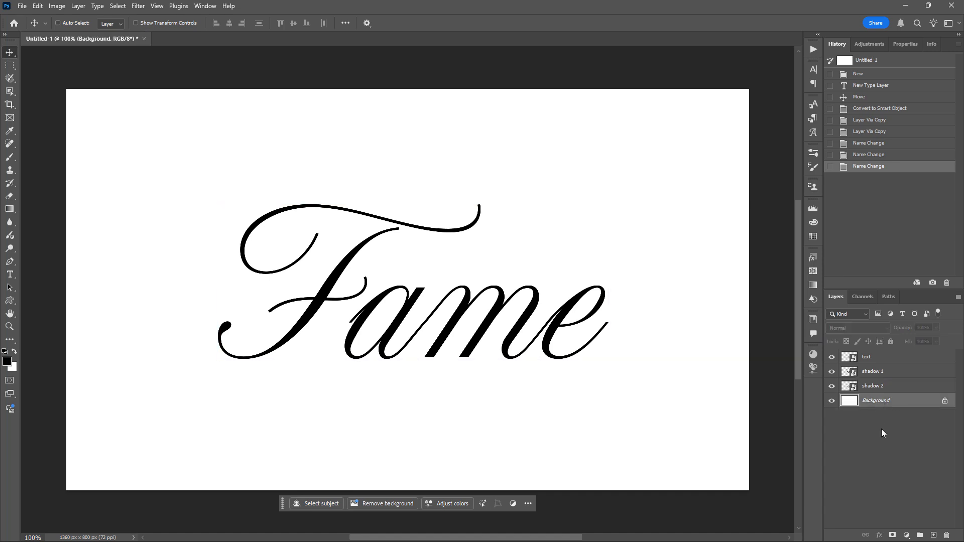
{"action": "left_click", "coordinate": [907, 535]}
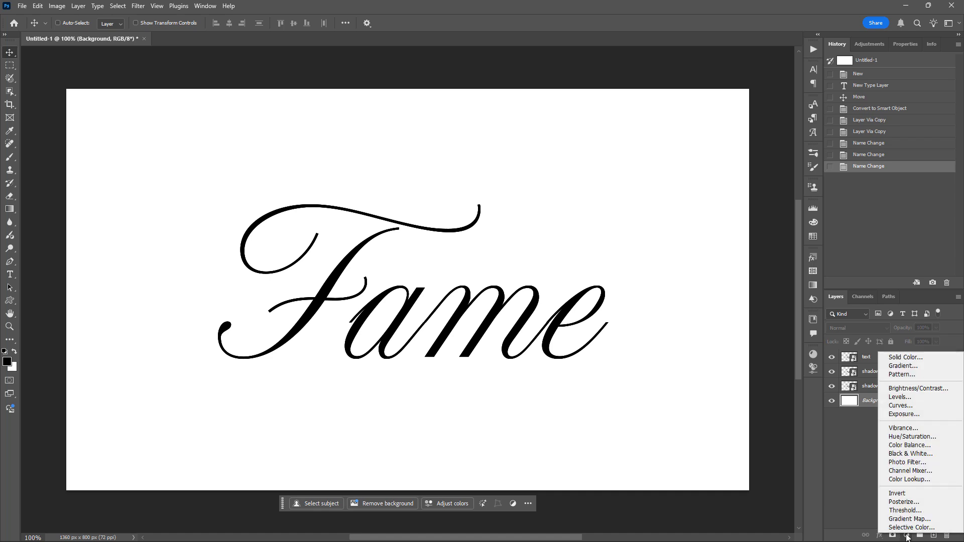
{"action": "left_click", "coordinate": [912, 370]}
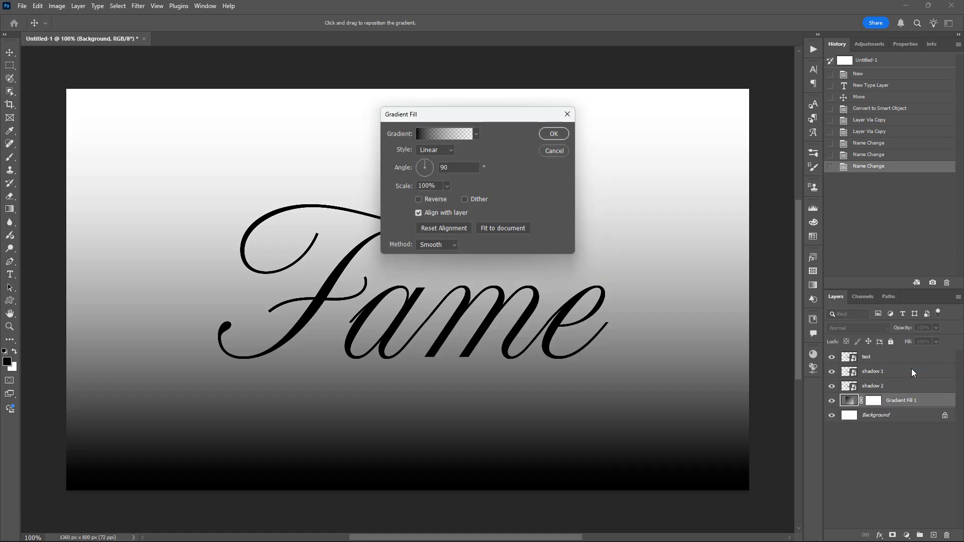
{"action": "left_click", "coordinate": [444, 135]}
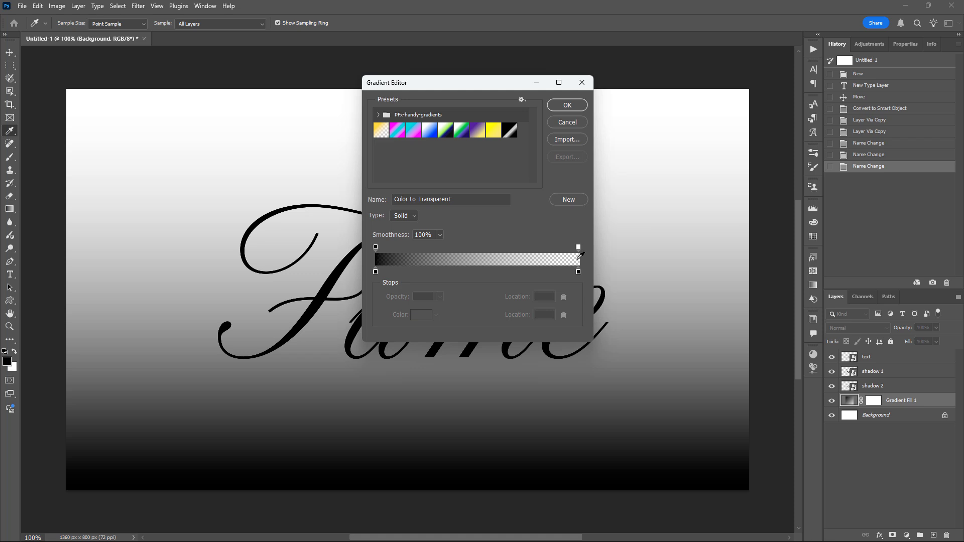
{"action": "left_click", "coordinate": [560, 107]}
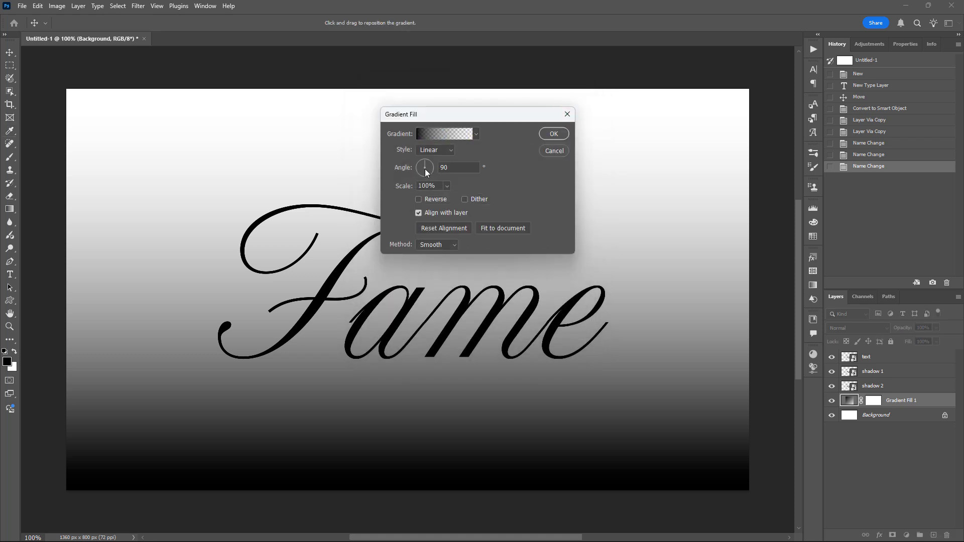
{"action": "type", "text": "135"}
{"action": "key", "text": "Return"}
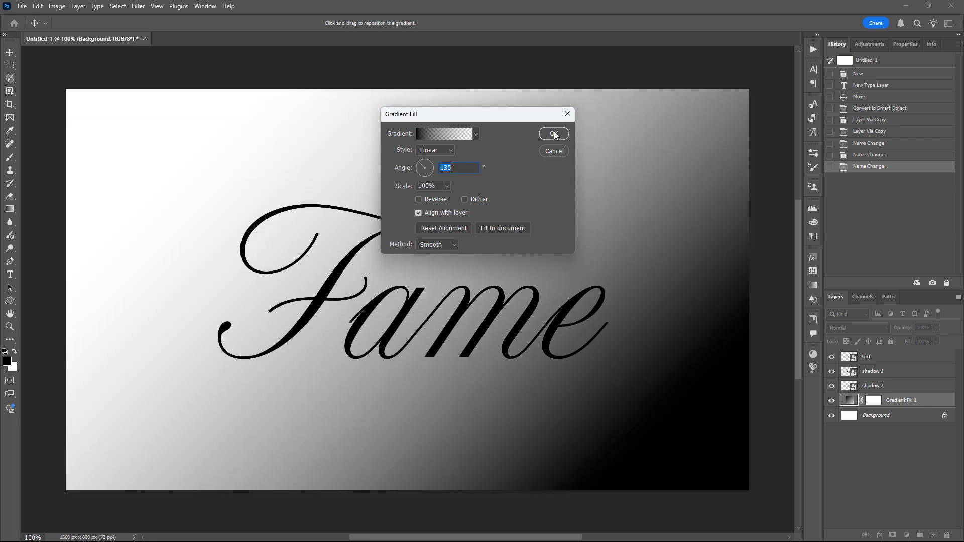
{"action": "left_click", "coordinate": [555, 133]}
Set the gradient fill layer's opacity to 50%.
{"action": "left_click", "coordinate": [893, 328]}
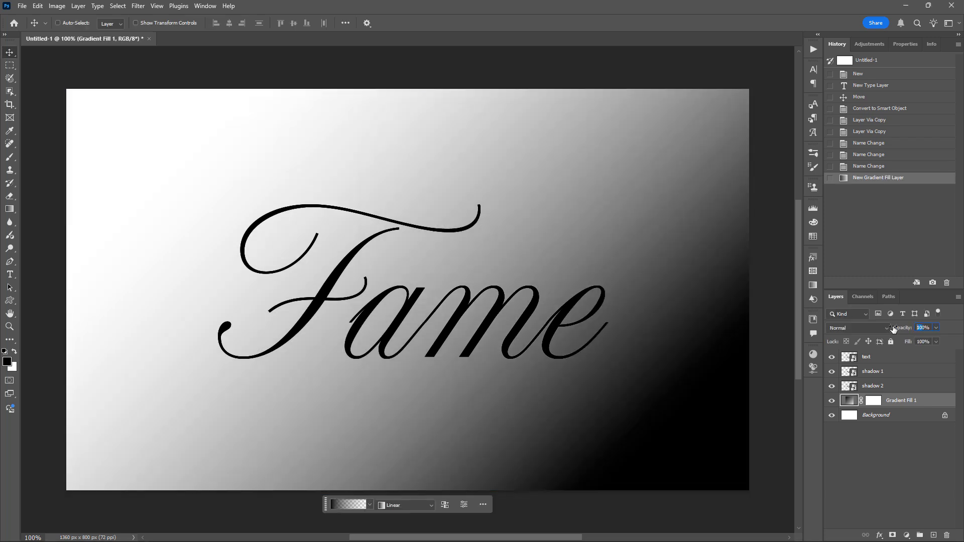
{"action": "type", "text": "40"}
{"action": "key", "text": "Return"}
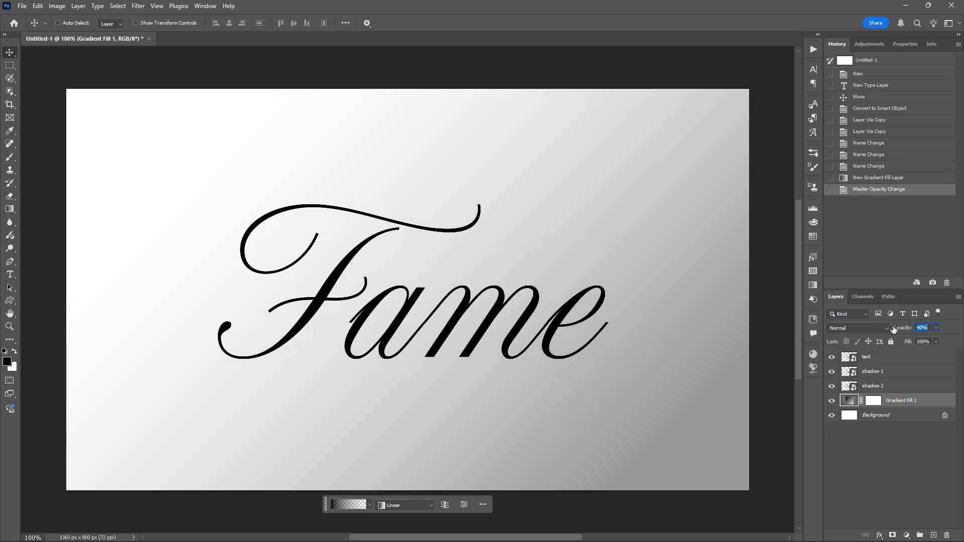
{"action": "key", "text": "shift+Up"}
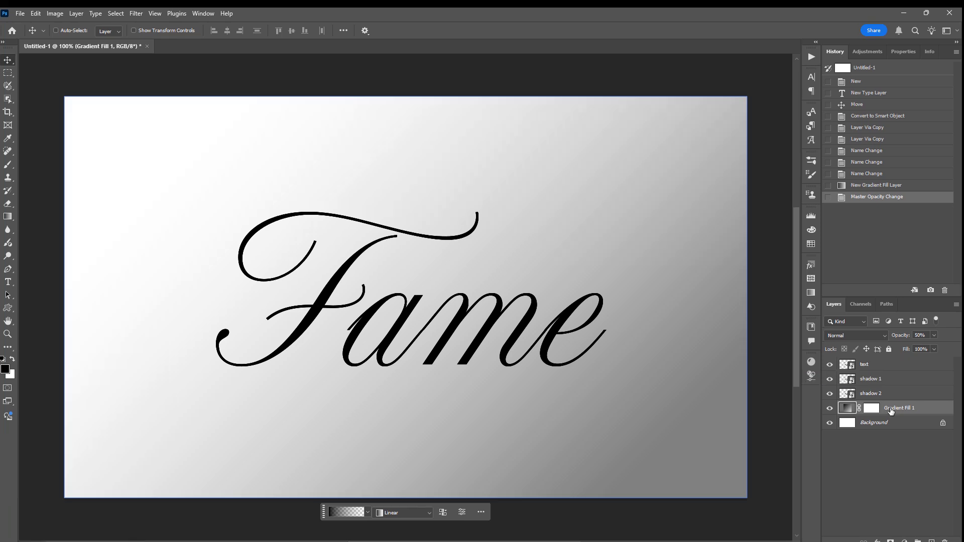
Open the Path Blur filter on the shadow 2 layer and set its blur type to Rear Sync Flash.
{"action": "left_click", "coordinate": [887, 387]}
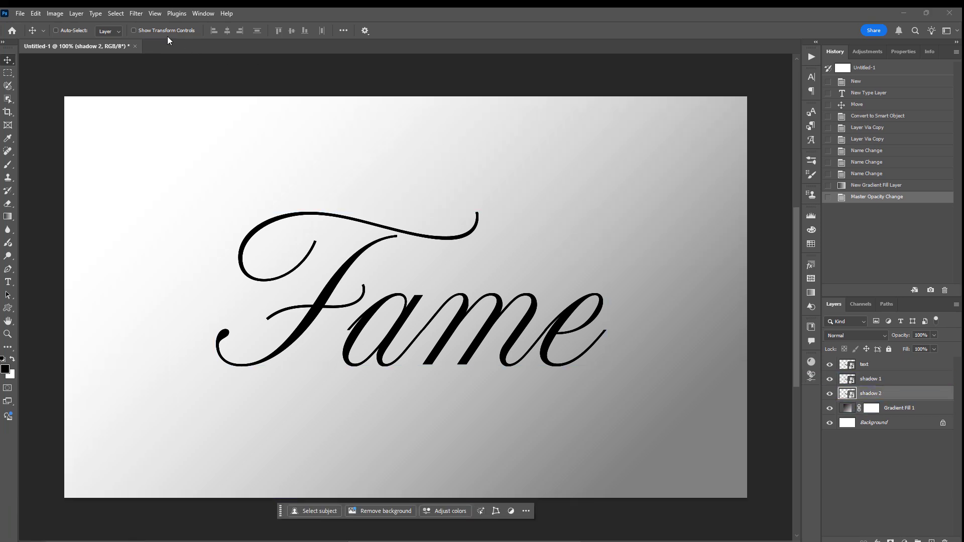
{"action": "left_click", "coordinate": [137, 15]}
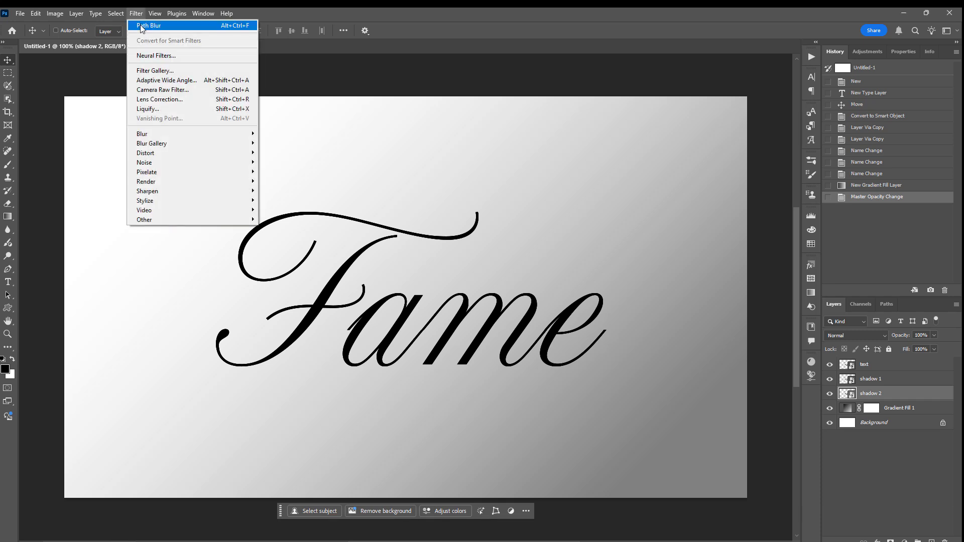
{"action": "mouse_move", "coordinate": [205, 145]}
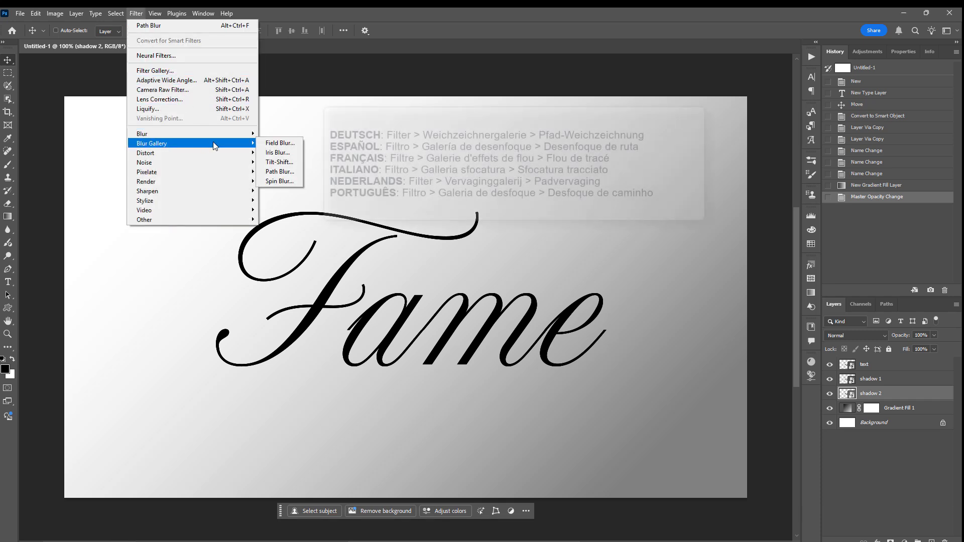
{"action": "left_click", "coordinate": [278, 172]}
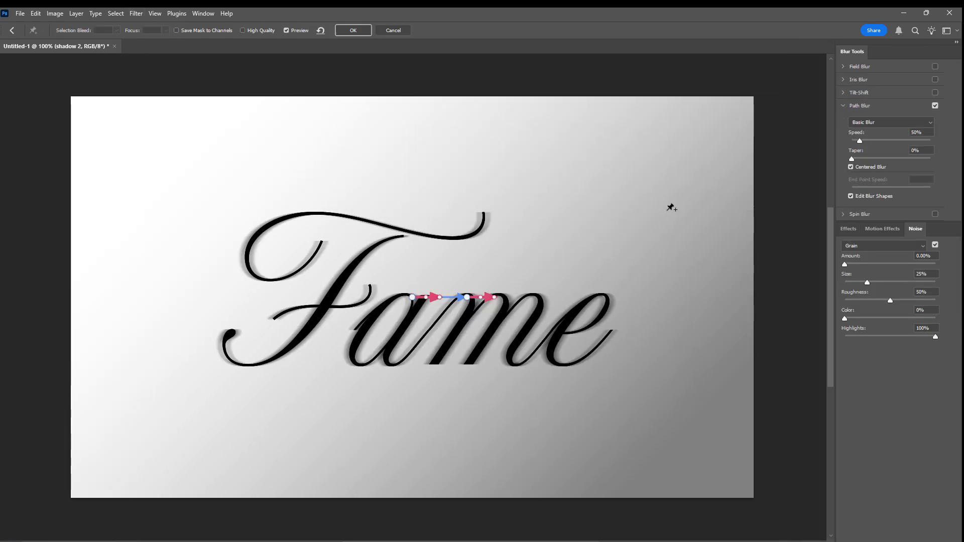
{"action": "left_click", "coordinate": [878, 122]}
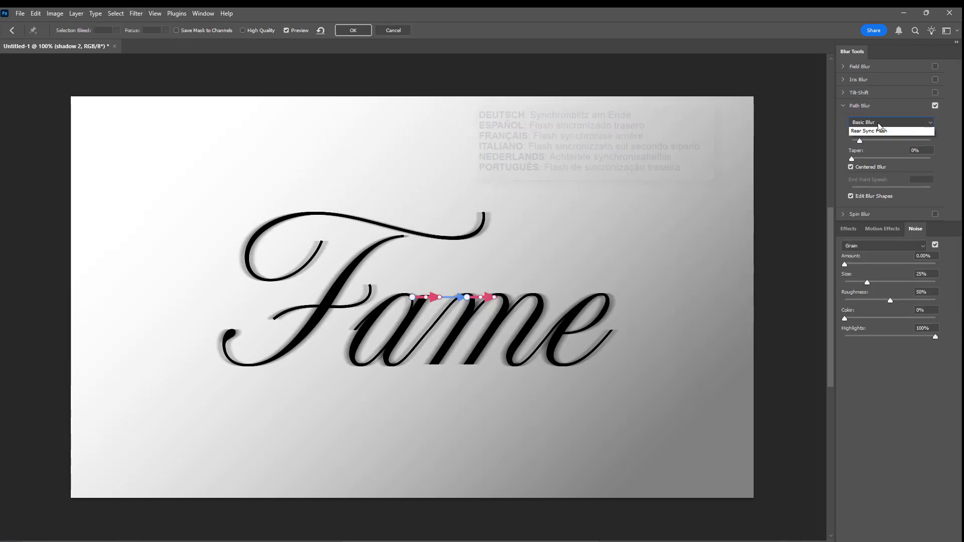
{"action": "left_click", "coordinate": [875, 140]}
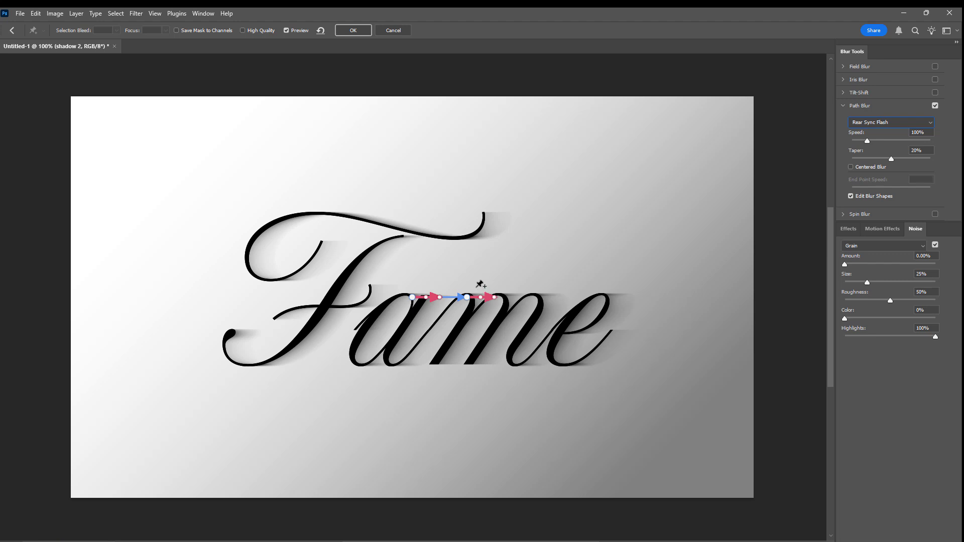
Replace the default blur path with a long one sloping down from the F's stem to just past the e.
{"action": "left_click", "coordinate": [467, 298]}
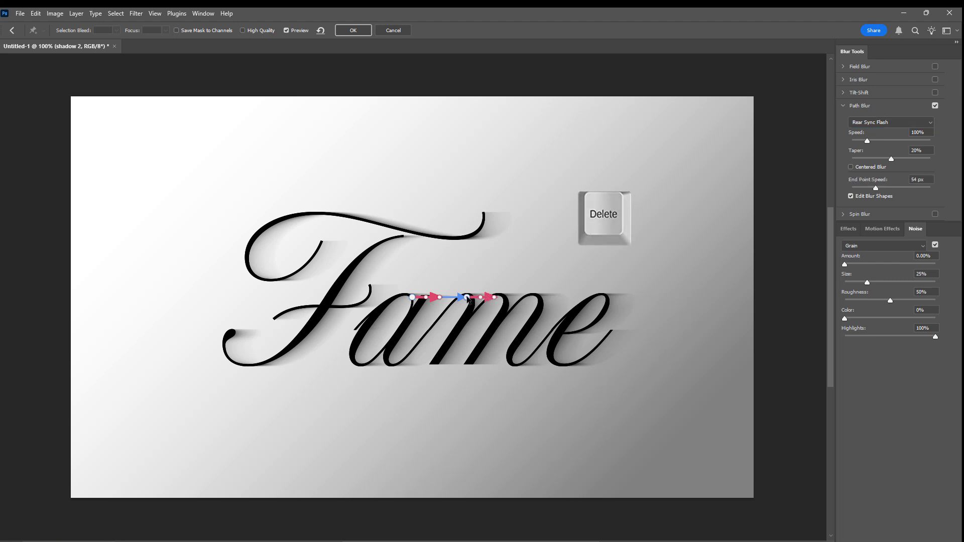
{"action": "key", "text": "Delete"}
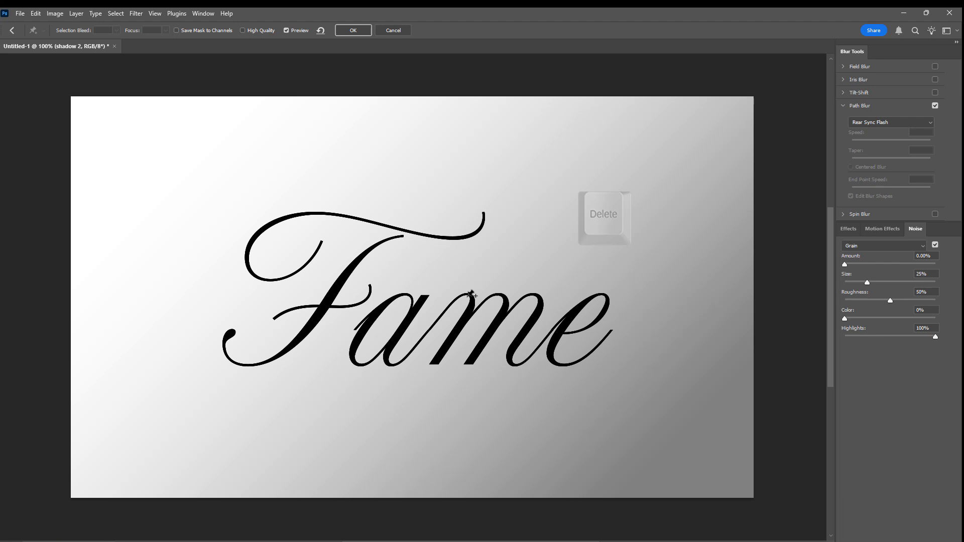
{"action": "left_click", "coordinate": [360, 272]}
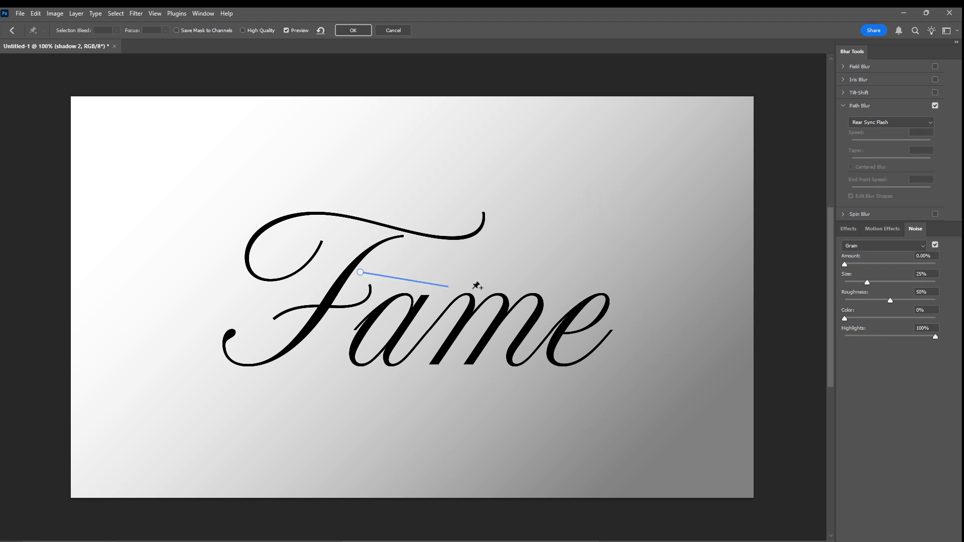
{"action": "left_click", "coordinate": [634, 313]}
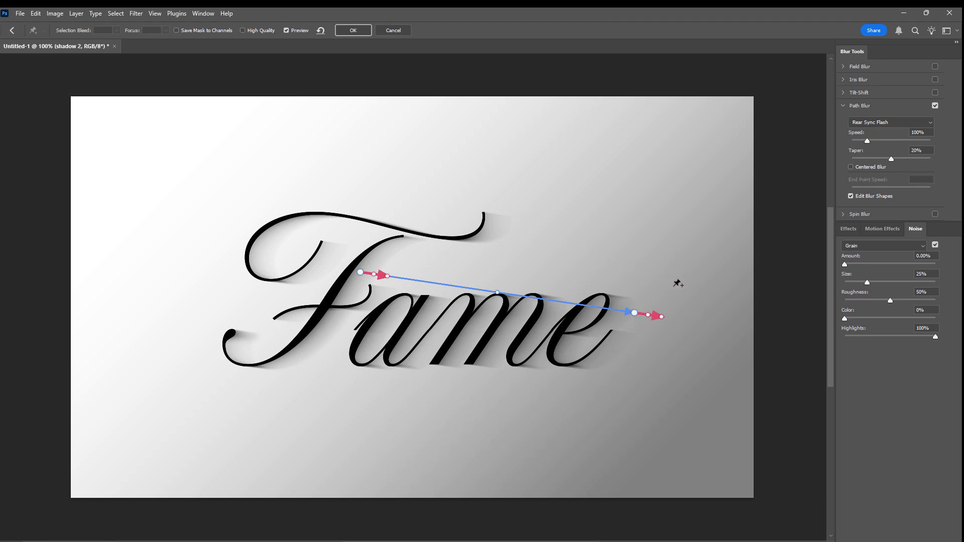
{"action": "left_click", "coordinate": [850, 196]}
{"action": "left_click", "coordinate": [851, 197]}
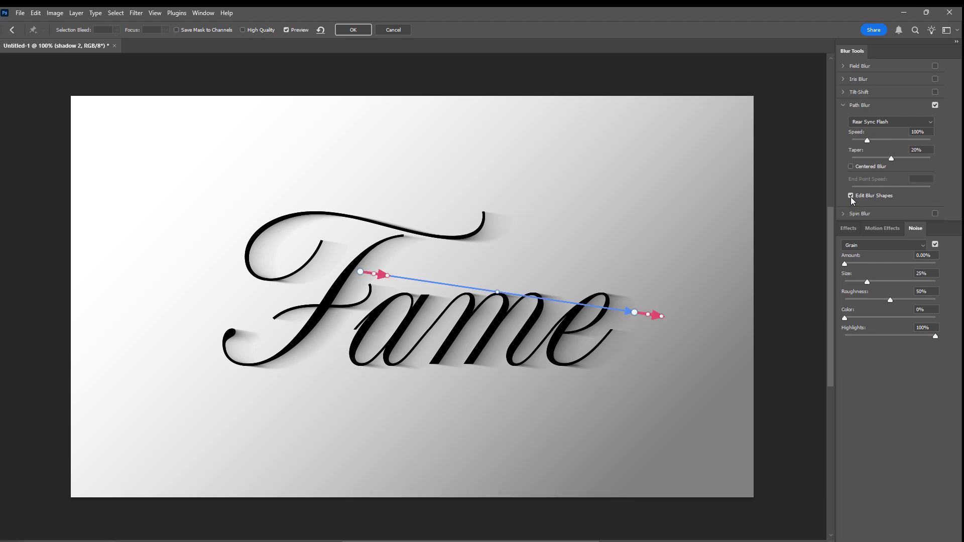
Arch the blur path slightly upward, tilt its end arrow further down and lengthen its start arrow to about 84 px.
{"action": "left_click_drag", "start_coordinate": [498, 292], "coordinate": [495, 279]}
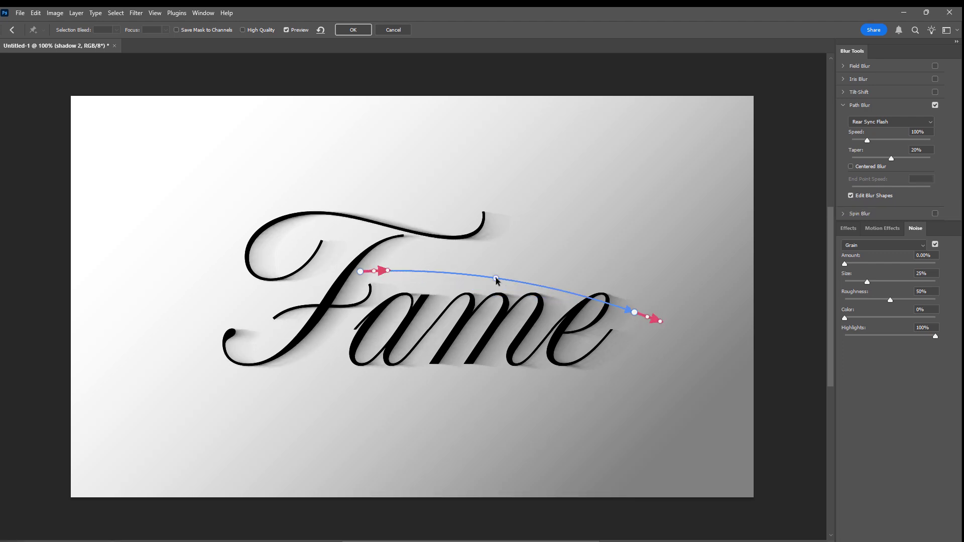
{"action": "mouse_move", "coordinate": [662, 325]}
{"action": "left_mouse_down"}
{"action": "mouse_move", "coordinate": [683, 337]}
{"action": "mouse_move", "coordinate": [656, 327]}
{"action": "left_mouse_up"}
{"action": "left_click_drag", "start_coordinate": [388, 271], "coordinate": [402, 266]}
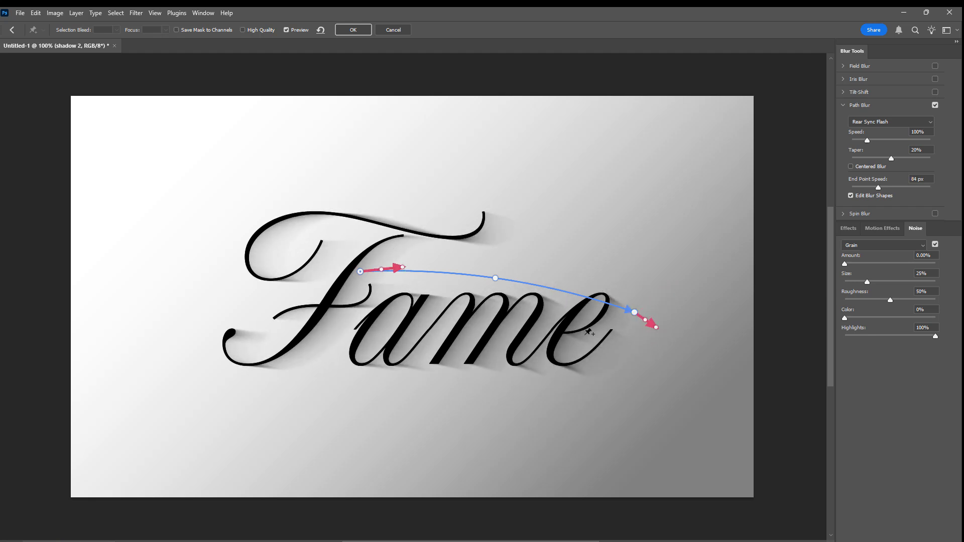
{"action": "left_click_drag", "start_coordinate": [496, 278], "coordinate": [495, 285]}
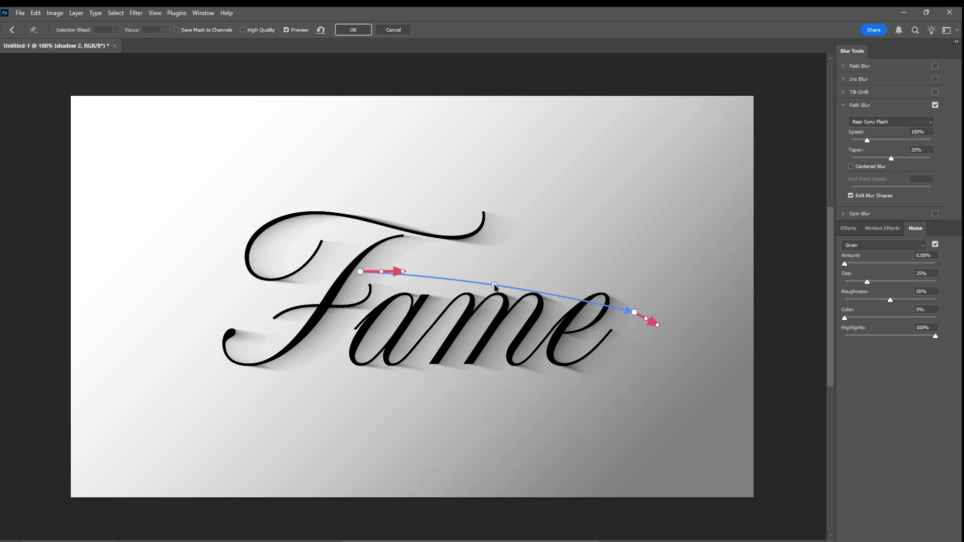
Apply the Path Blur and set the shadow 2 layer's opacity to 80%.
{"action": "left_click", "coordinate": [358, 29]}
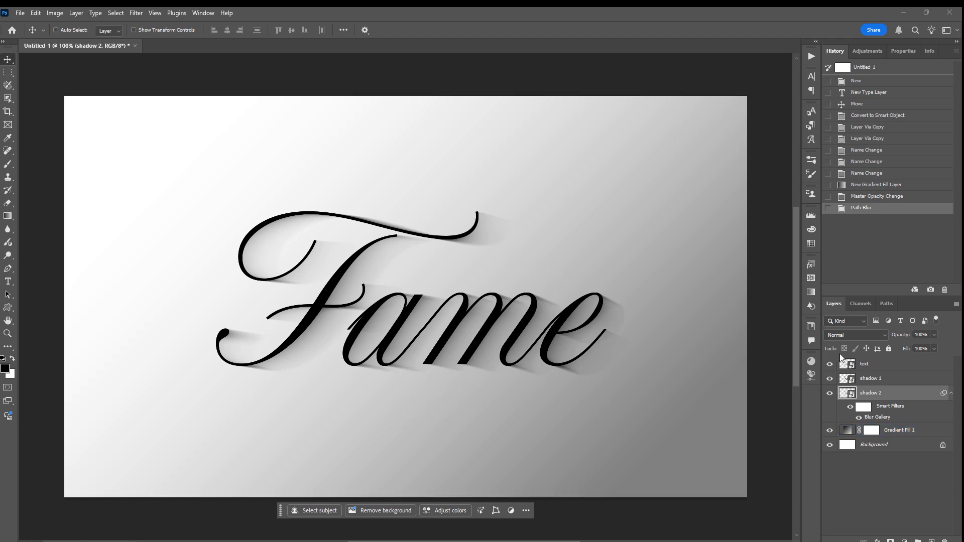
{"action": "left_click", "coordinate": [877, 380]}
{"action": "left_click", "coordinate": [921, 335]}
{"action": "type", "text": "80"}
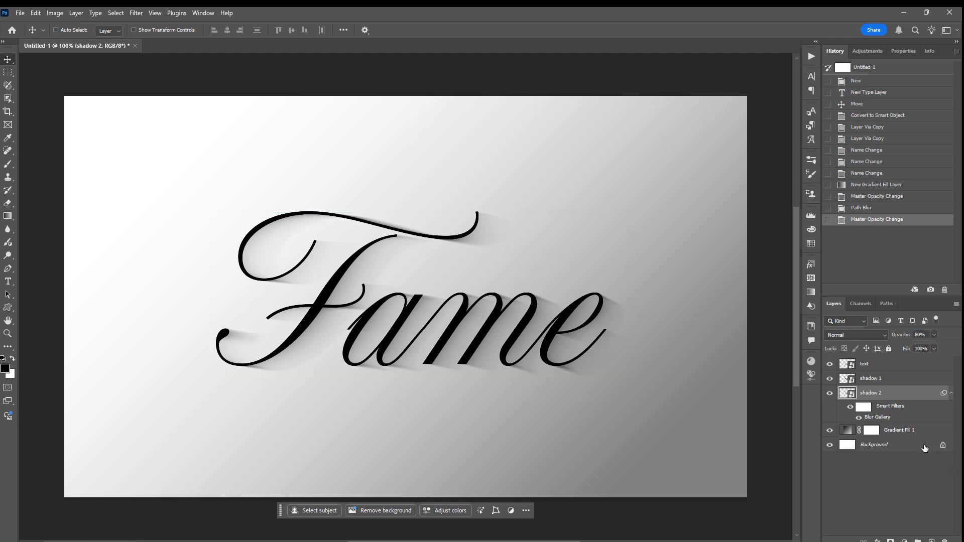
Open the Path Blur filter on the shadow 1 layer and set its blur type to Rear Sync Flash.
{"action": "left_click", "coordinate": [876, 379]}
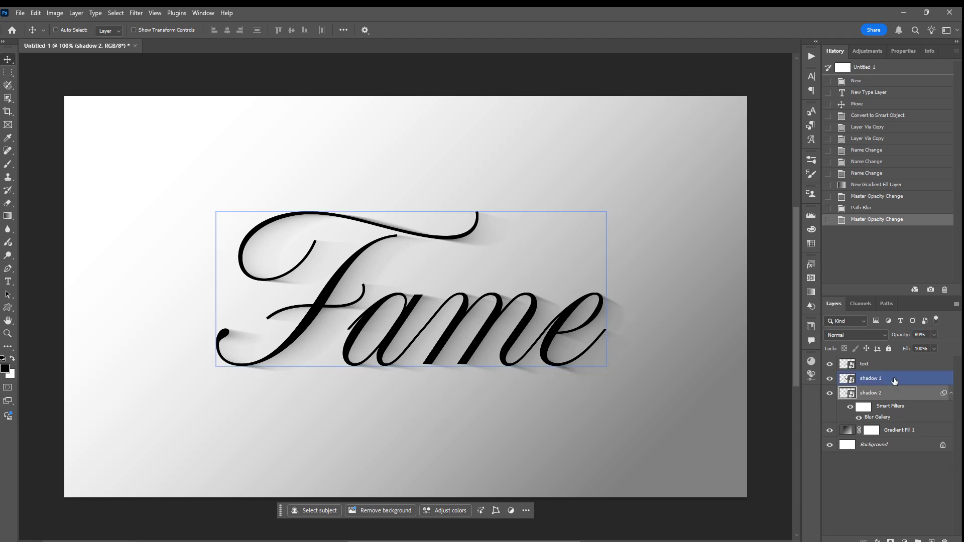
{"action": "left_click", "coordinate": [136, 13]}
{"action": "mouse_move", "coordinate": [190, 143]}
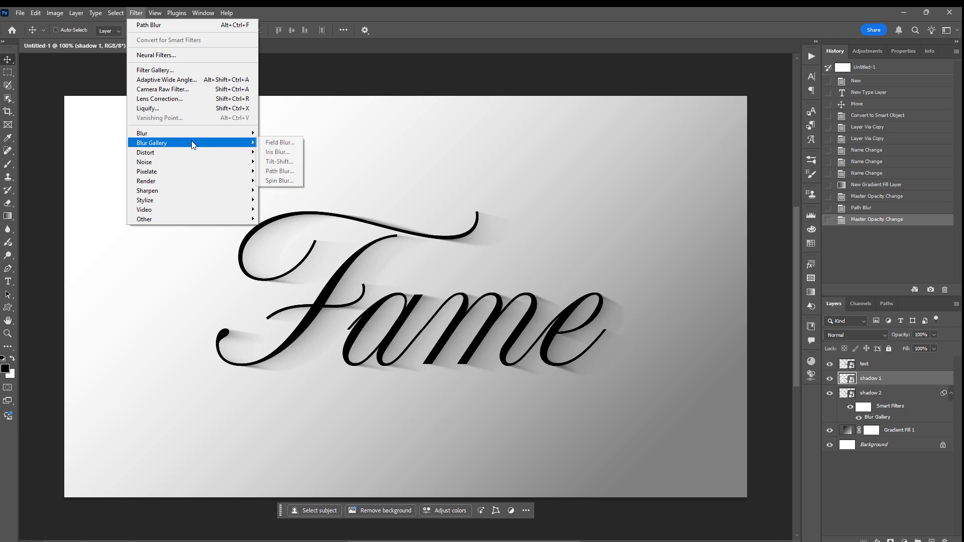
{"action": "left_click", "coordinate": [297, 171]}
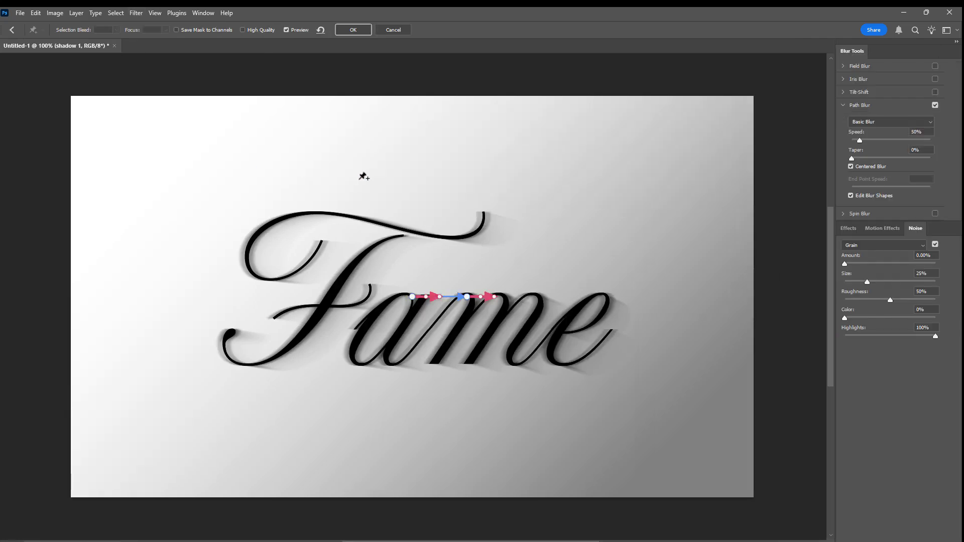
{"action": "left_click", "coordinate": [876, 121]}
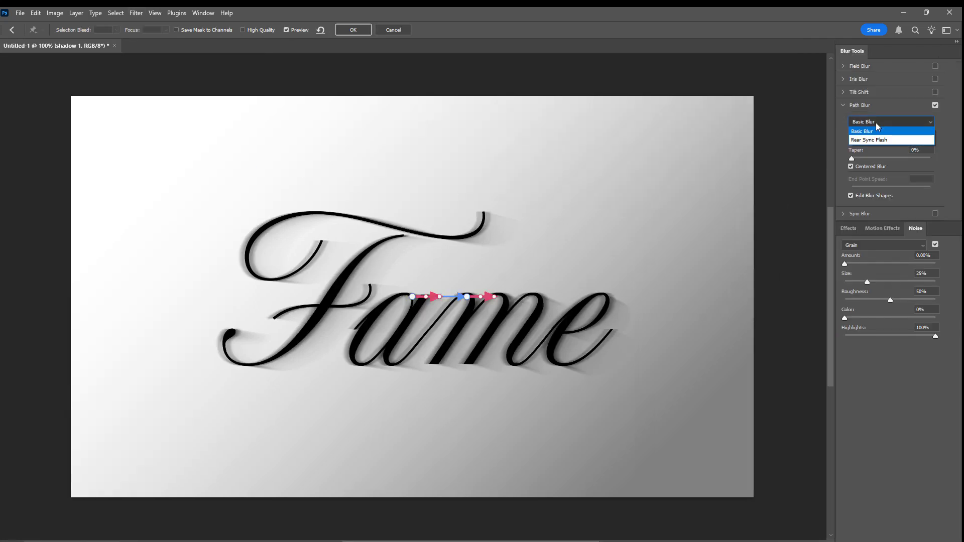
{"action": "left_click", "coordinate": [871, 140]}
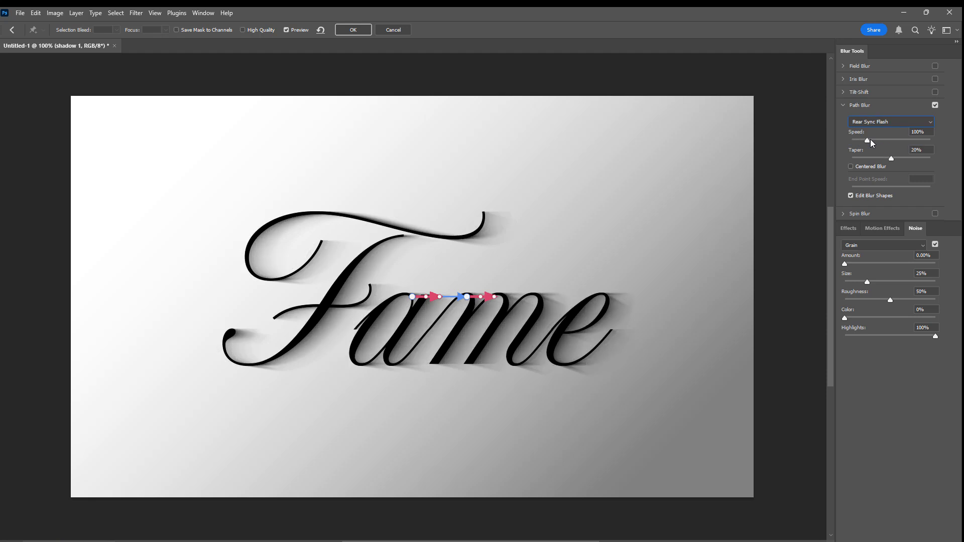
Replace the default path with a gently arched one from the F's stem to below the e, extending its end arrow to about 135 px.
{"action": "left_click", "coordinate": [467, 298]}
{"action": "key", "text": "Delete"}
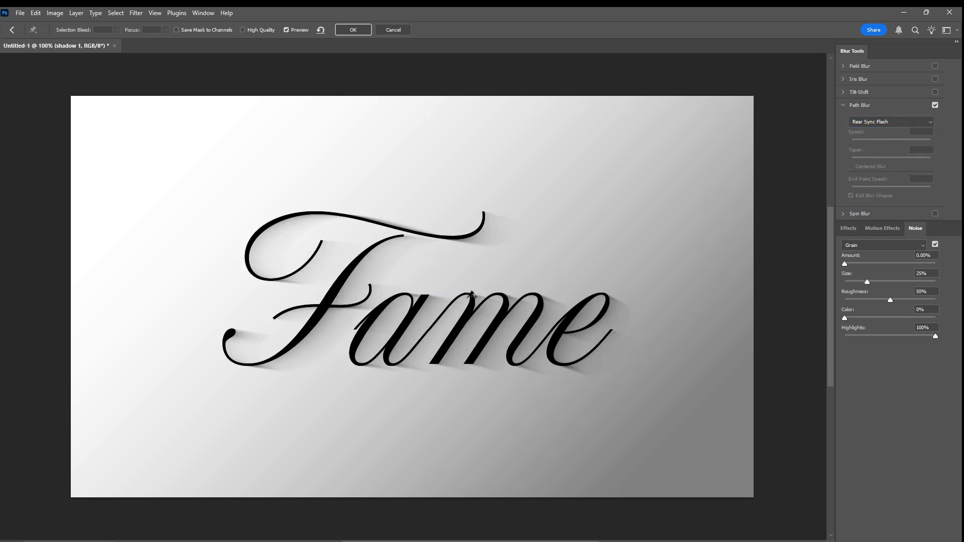
{"action": "left_click", "coordinate": [338, 318]}
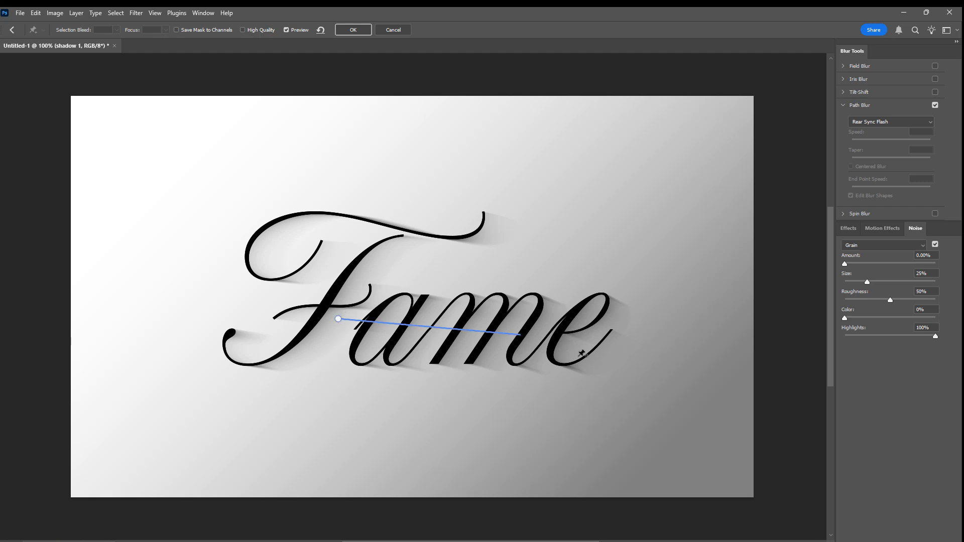
{"action": "double_click", "coordinate": [646, 355]}
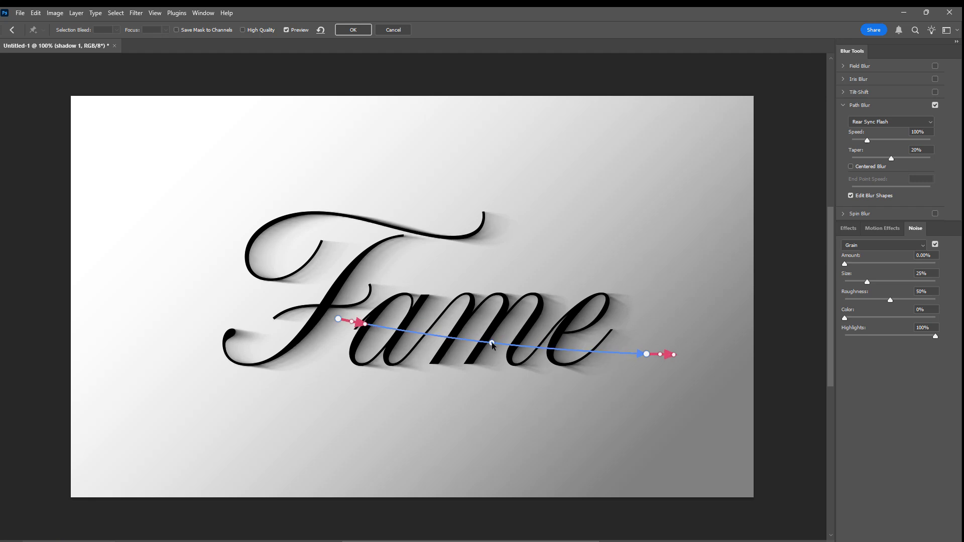
{"action": "left_click_drag", "start_coordinate": [492, 336], "coordinate": [496, 329]}
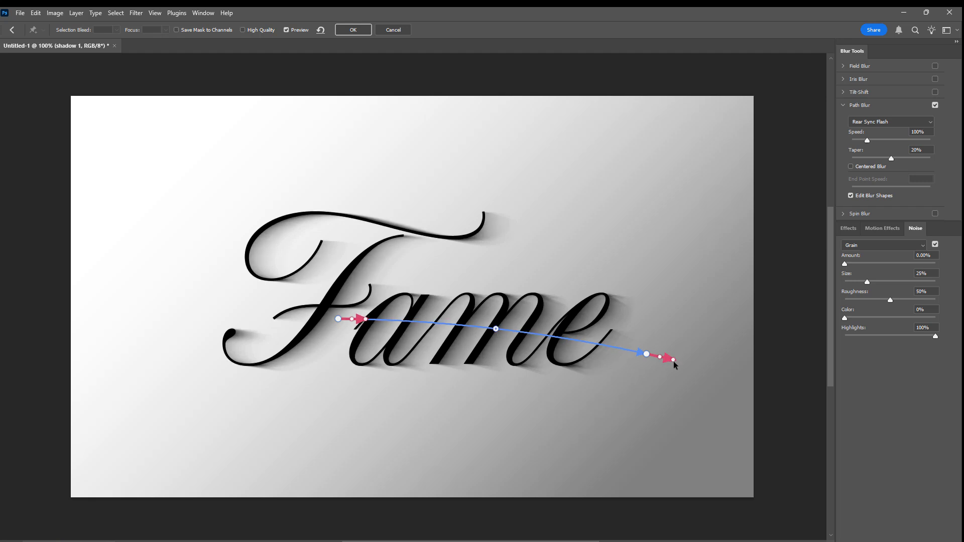
{"action": "left_click_drag", "start_coordinate": [674, 360], "coordinate": [712, 373]}
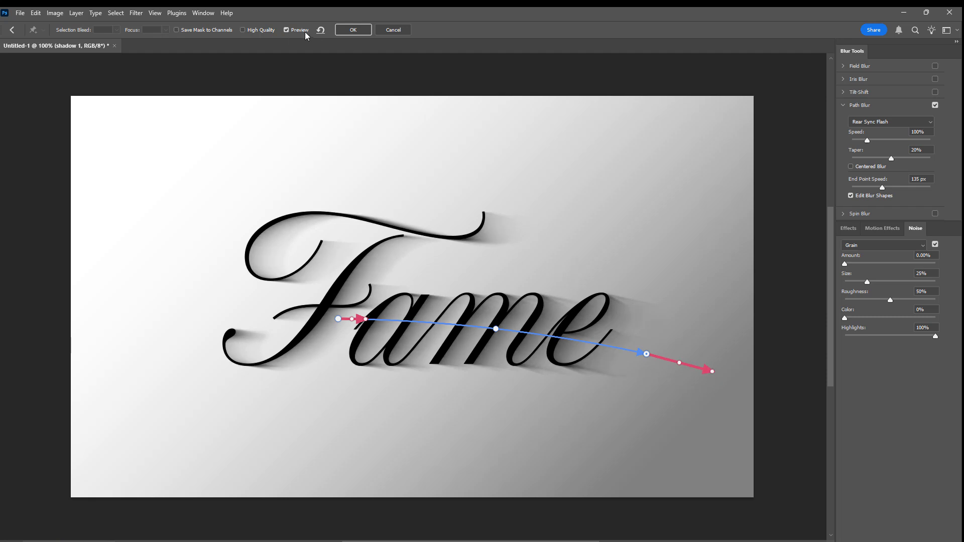
Apply the Path Blur and set the shadow 1 layer's opacity to 80%.
{"action": "left_click", "coordinate": [344, 30]}
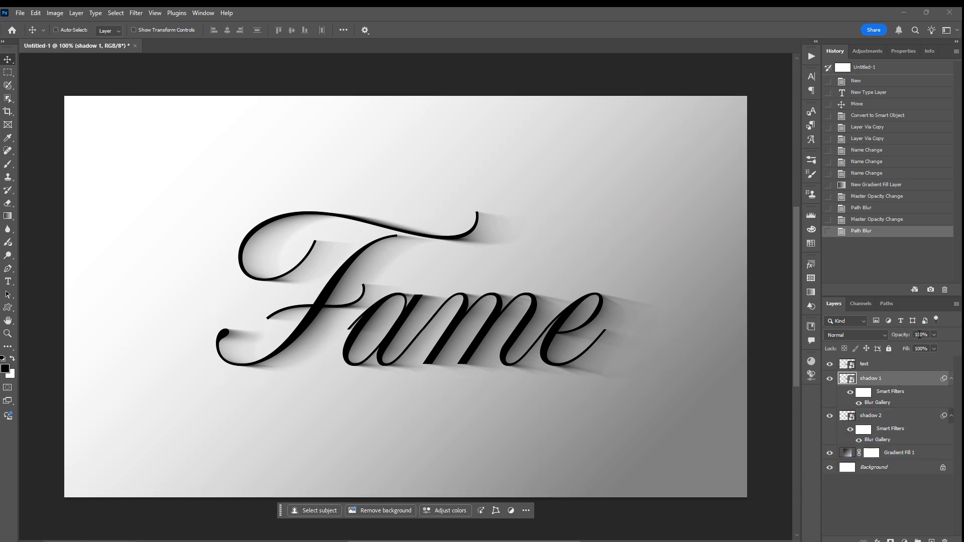
{"action": "left_click_drag", "start_coordinate": [922, 337], "coordinate": [895, 336]}
{"action": "type", "text": "80"}
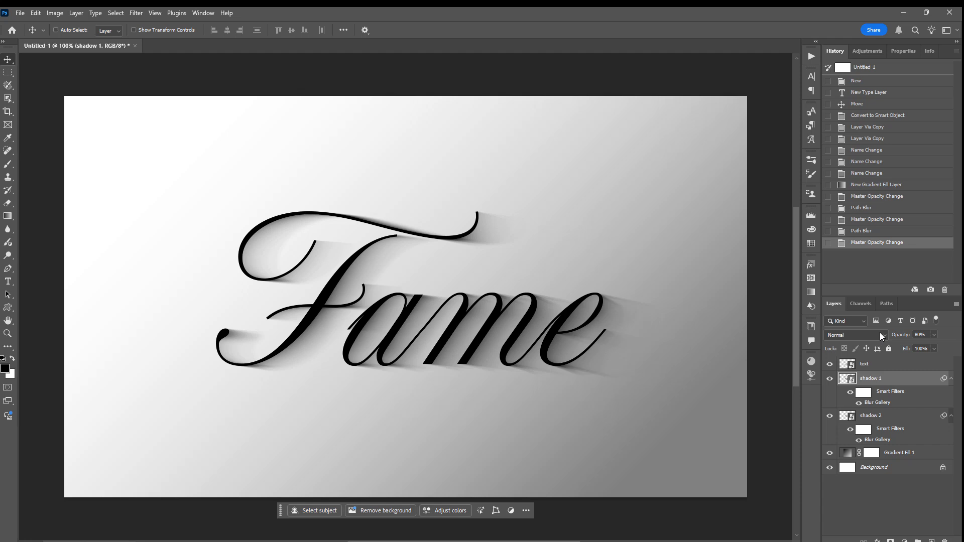
Try several metallic-text-styles-by-PanosFX styles on the text layer, finishing with the set's first gold style.
{"action": "left_click", "coordinate": [874, 363]}
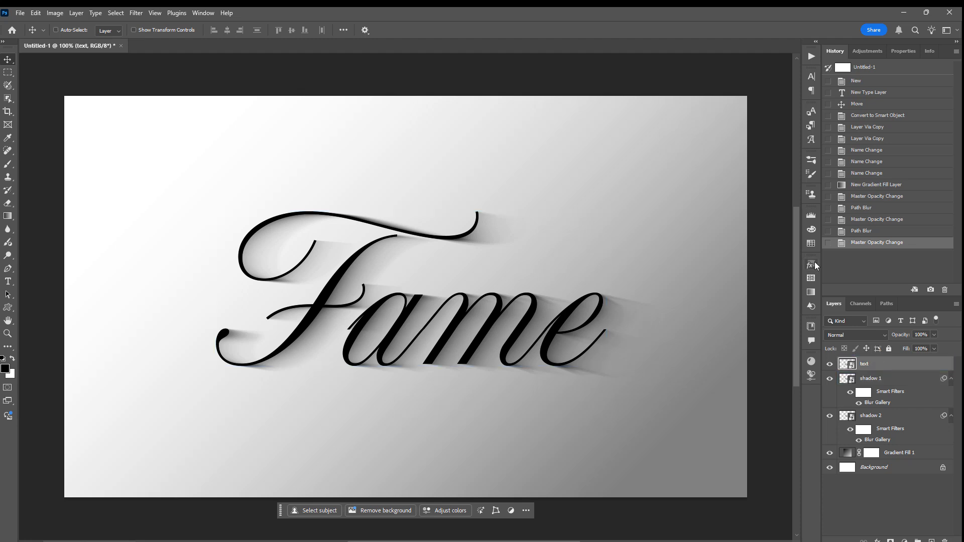
{"action": "left_click", "coordinate": [815, 264]}
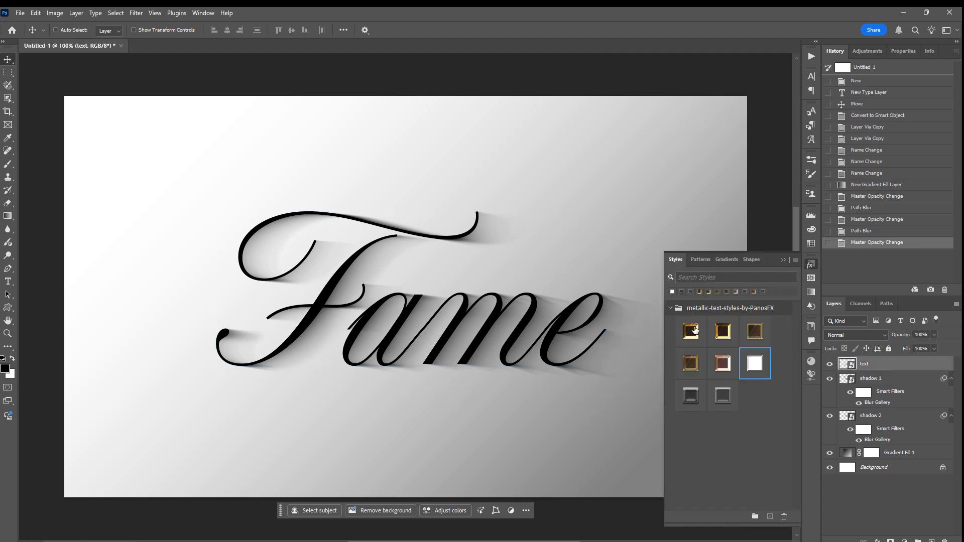
{"action": "left_click", "coordinate": [695, 329]}
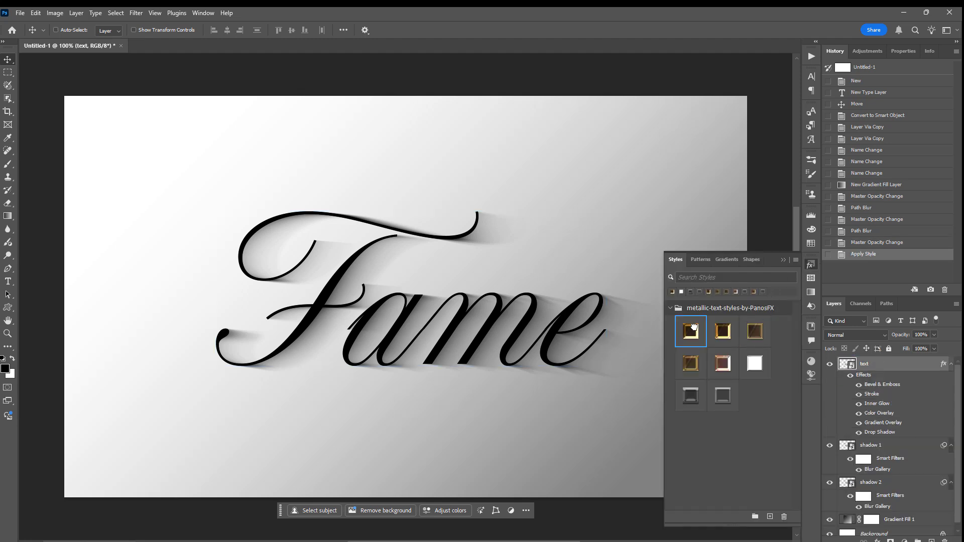
{"action": "left_click", "coordinate": [719, 341]}
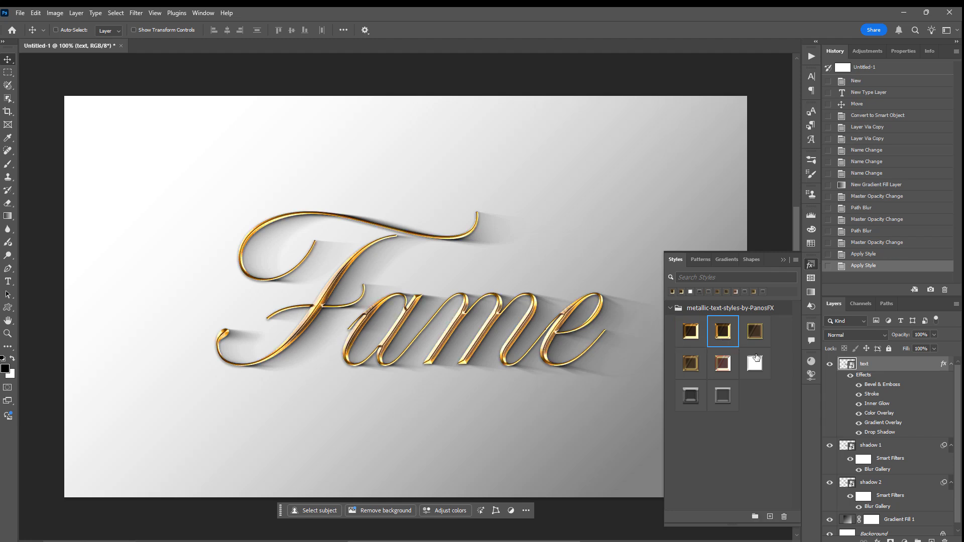
{"action": "left_click", "coordinate": [731, 393]}
{"action": "left_click", "coordinate": [703, 393]}
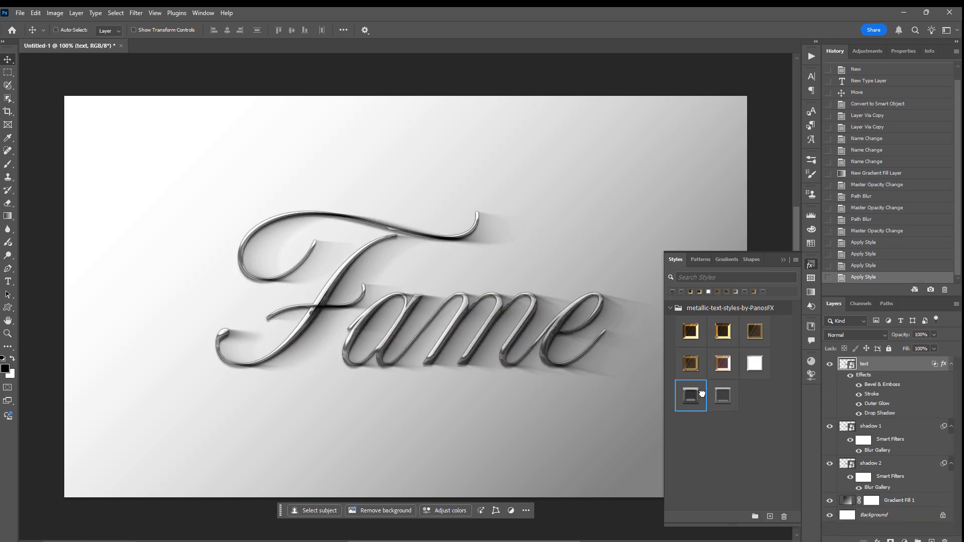
{"action": "left_click", "coordinate": [745, 369]}
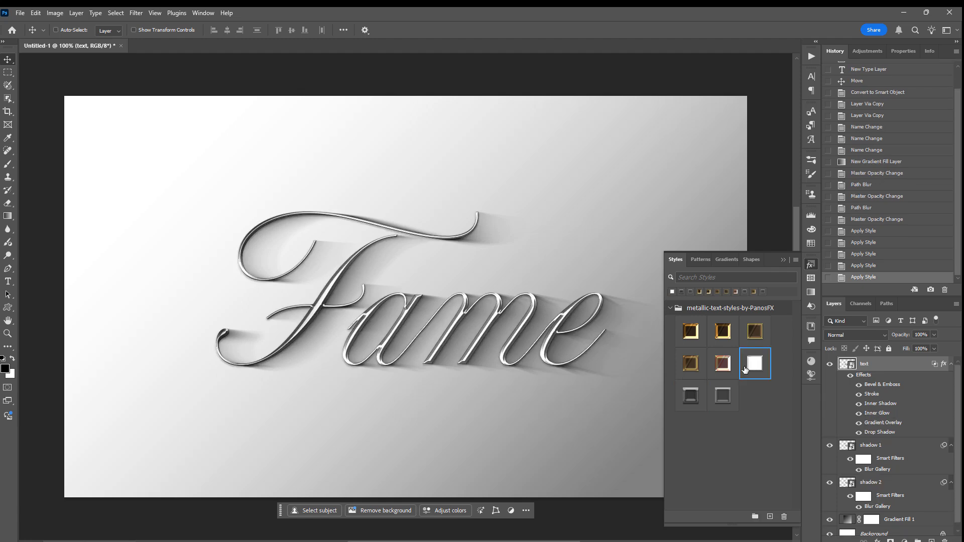
{"action": "left_click", "coordinate": [699, 338]}
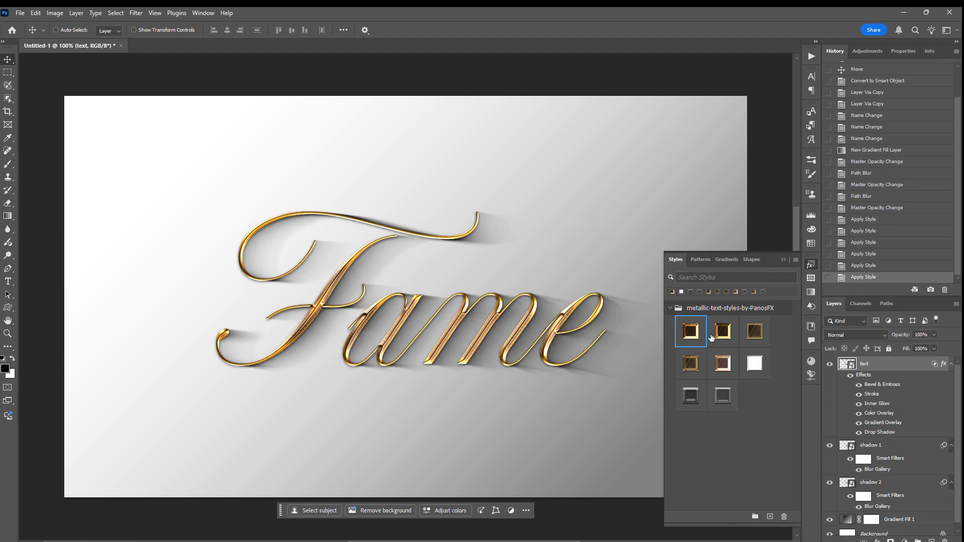
{"action": "left_click", "coordinate": [783, 260]}
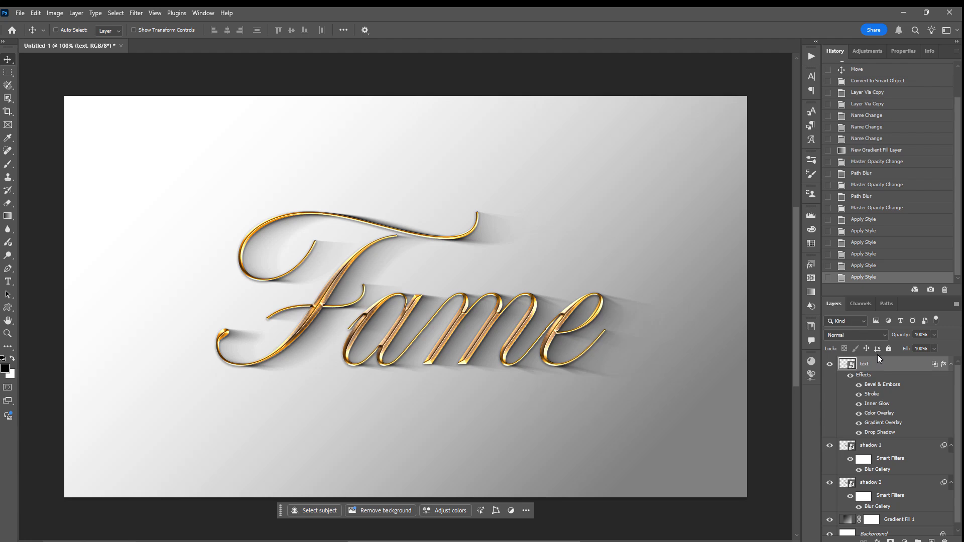
Open the text layer's smart object contents and expand the canvas on all sides around the word with the Crop tool.
{"action": "double_click", "coordinate": [846, 365]}
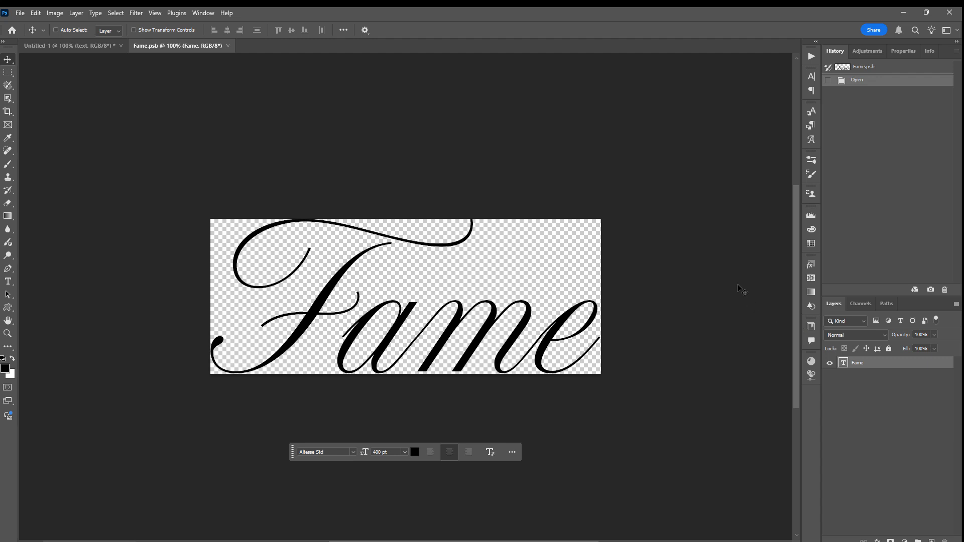
{"action": "key", "text": "c"}
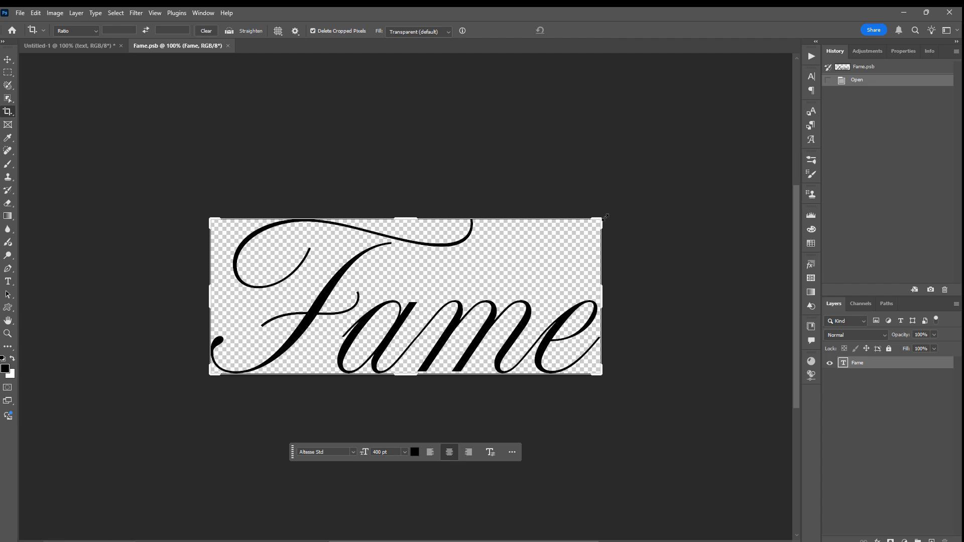
{"action": "left_click_drag", "start_coordinate": [605, 216], "coordinate": [749, 106]}
{"action": "key", "text": "Return"}
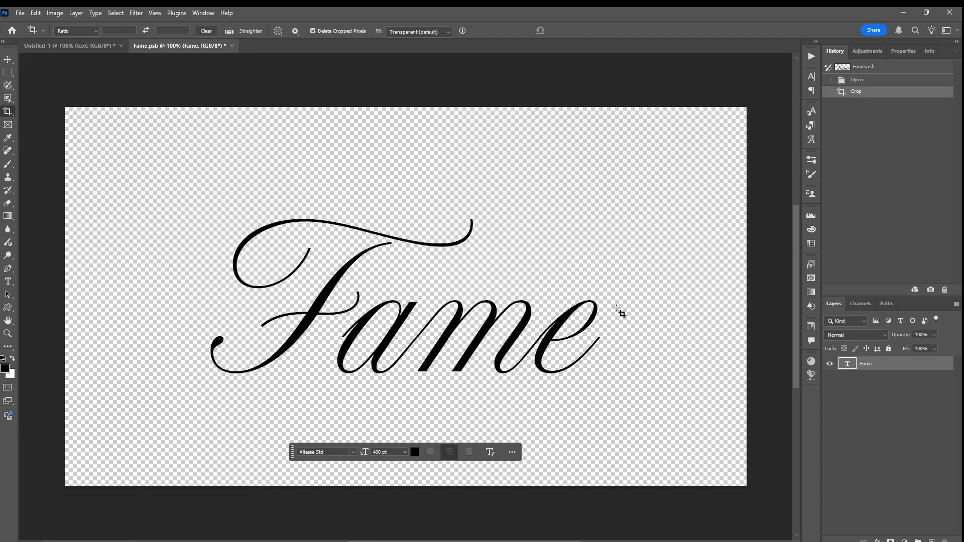
Change the font of the word "Fame" in the smart object contents to Avalon.
{"action": "key", "text": "t"}
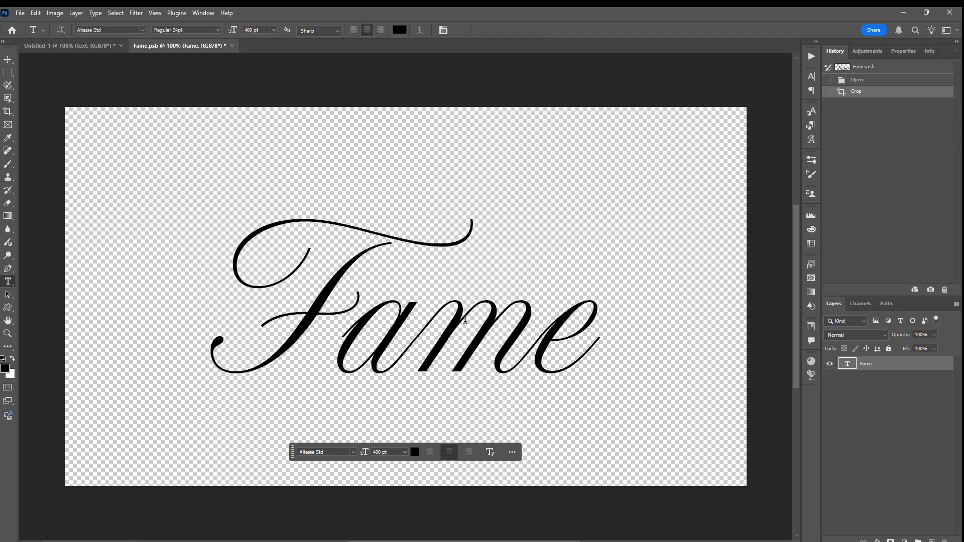
{"action": "left_click", "coordinate": [811, 76]}
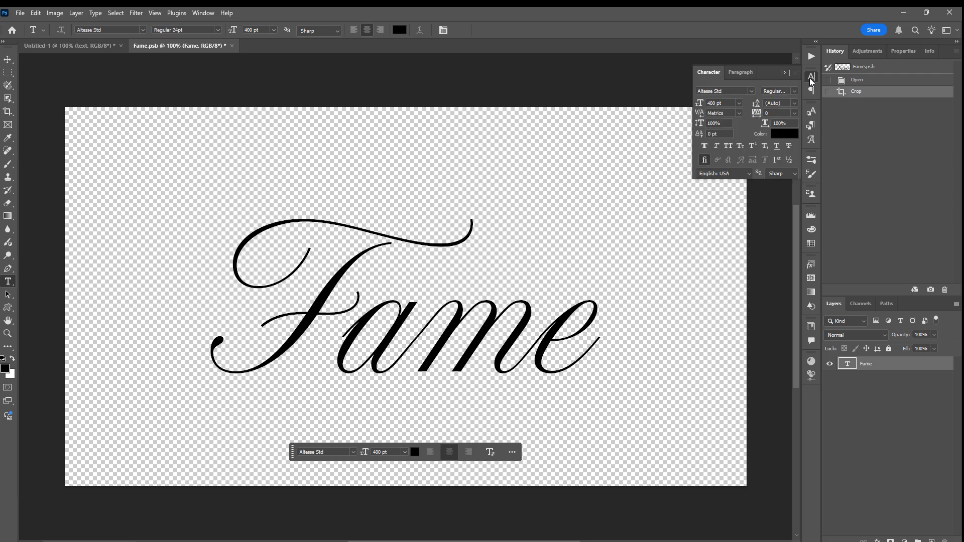
{"action": "left_click", "coordinate": [751, 91]}
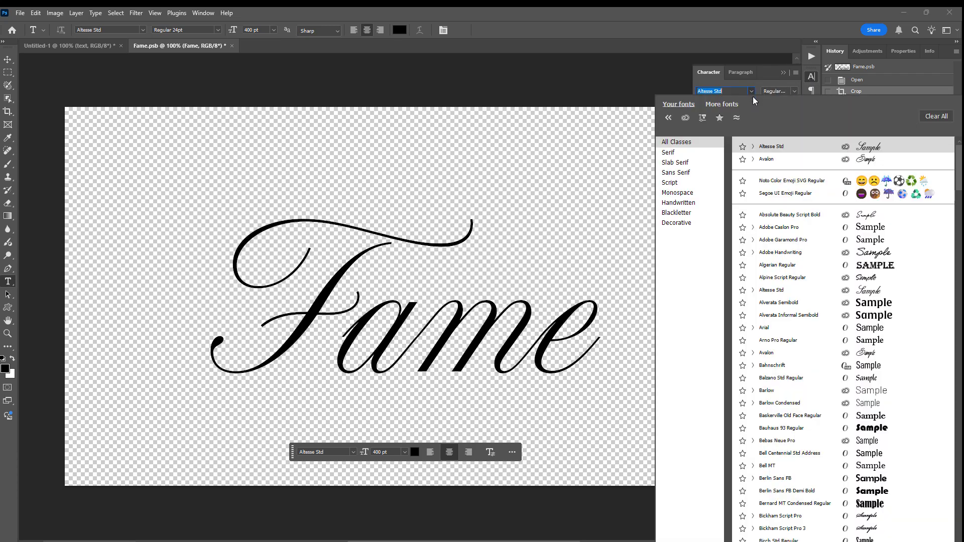
{"action": "left_click", "coordinate": [767, 159]}
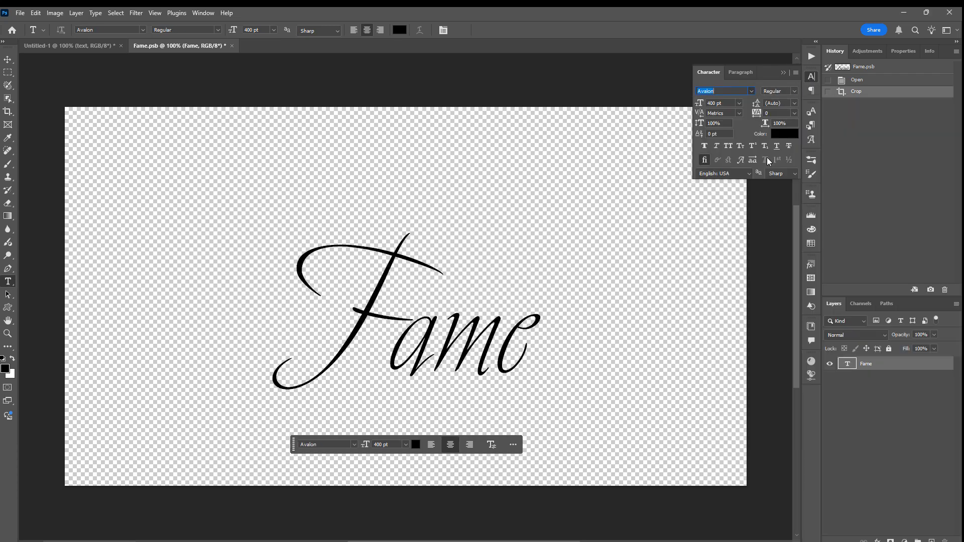
Set the word's font size to 530 pt, and close the Fame.psb smart object contents with the changes saved.
{"action": "left_click_drag", "start_coordinate": [714, 102], "coordinate": [682, 99]}
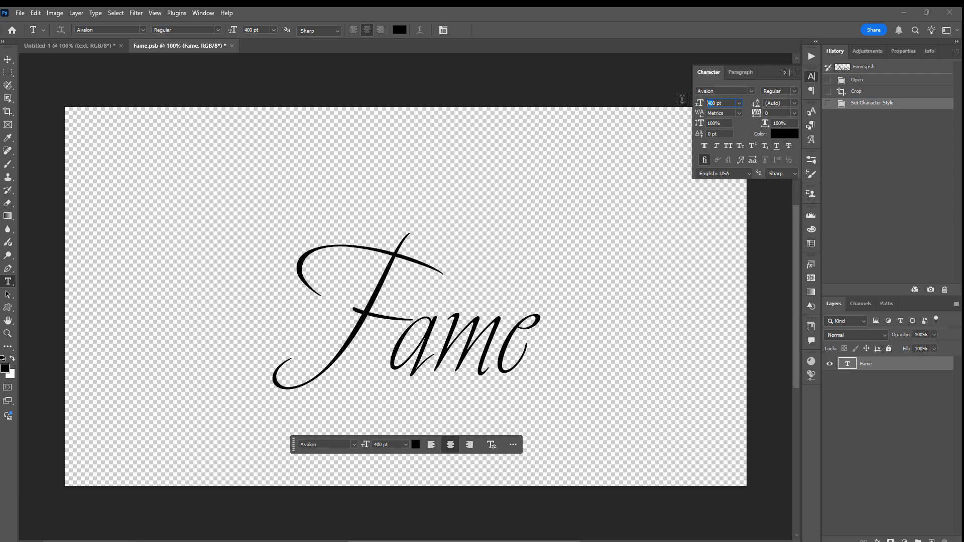
{"action": "type", "text": "530"}
{"action": "key", "text": "Return"}
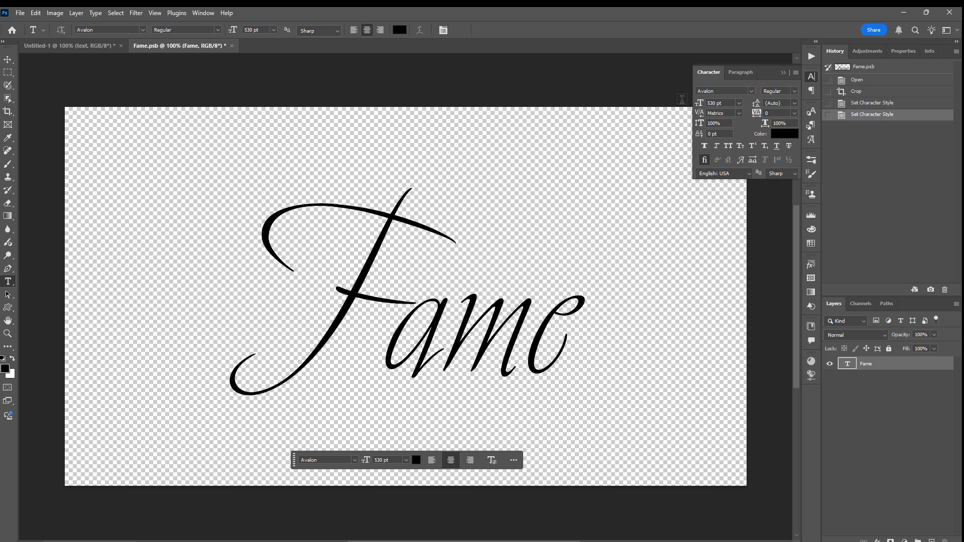
{"action": "left_click", "coordinate": [232, 46]}
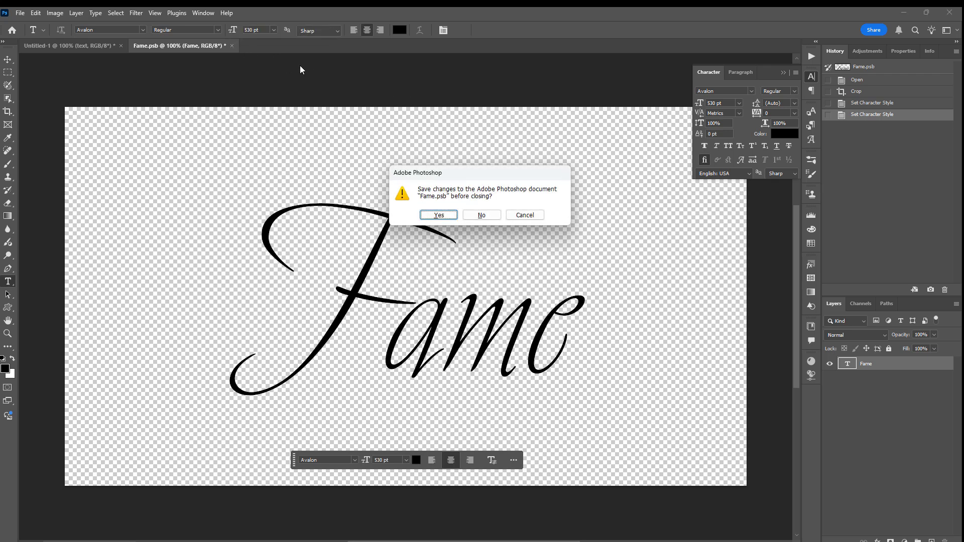
{"action": "left_click", "coordinate": [438, 215]}
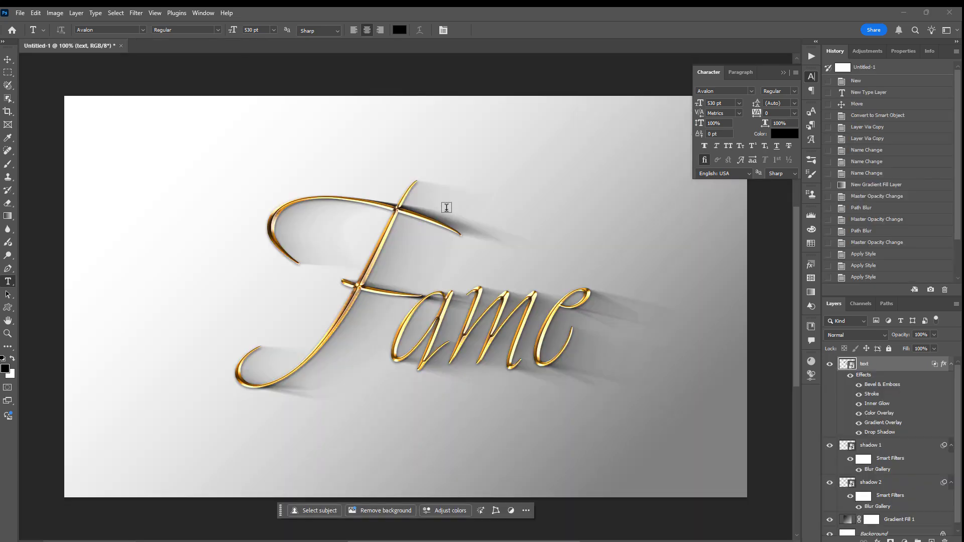